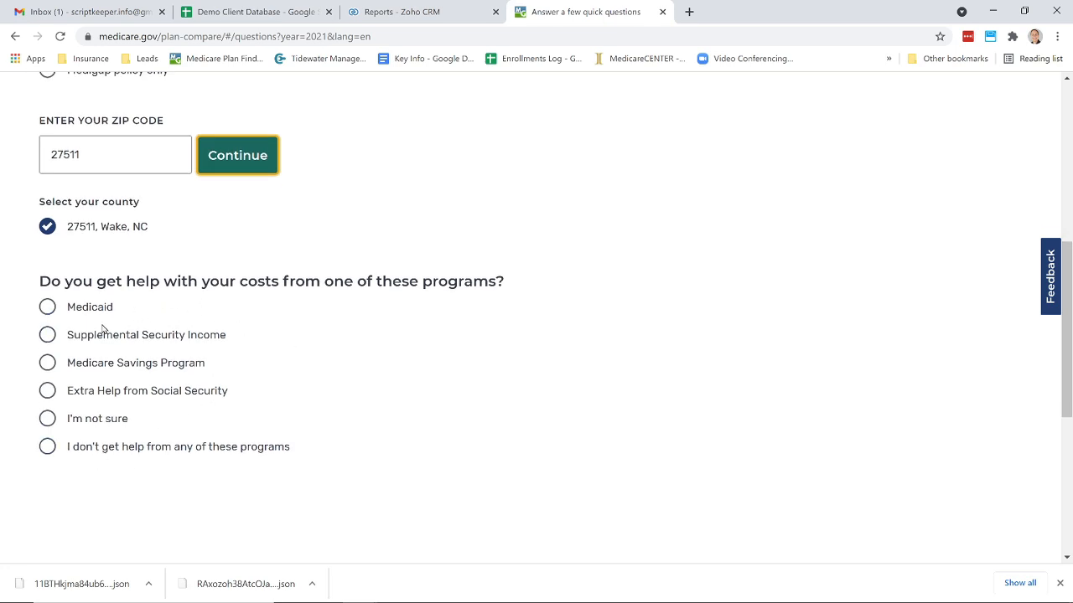
- Answer that no cost-help programs apply, then choose Yes to seeing drug costs when comparing plans
{"action": "left_click", "coordinate": [47, 446]}
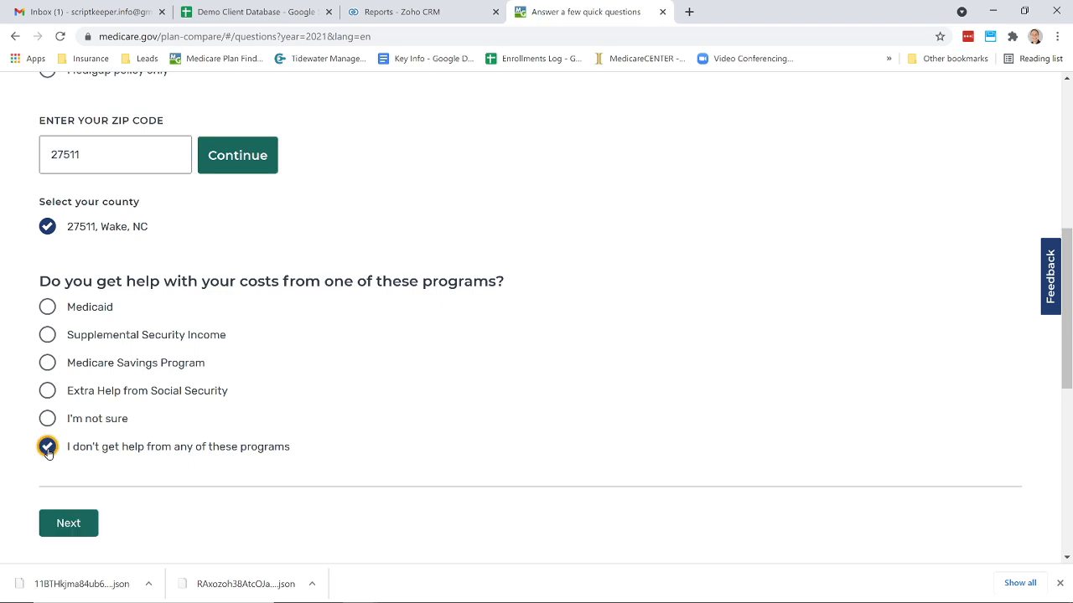
{"action": "left_click", "coordinate": [67, 524]}
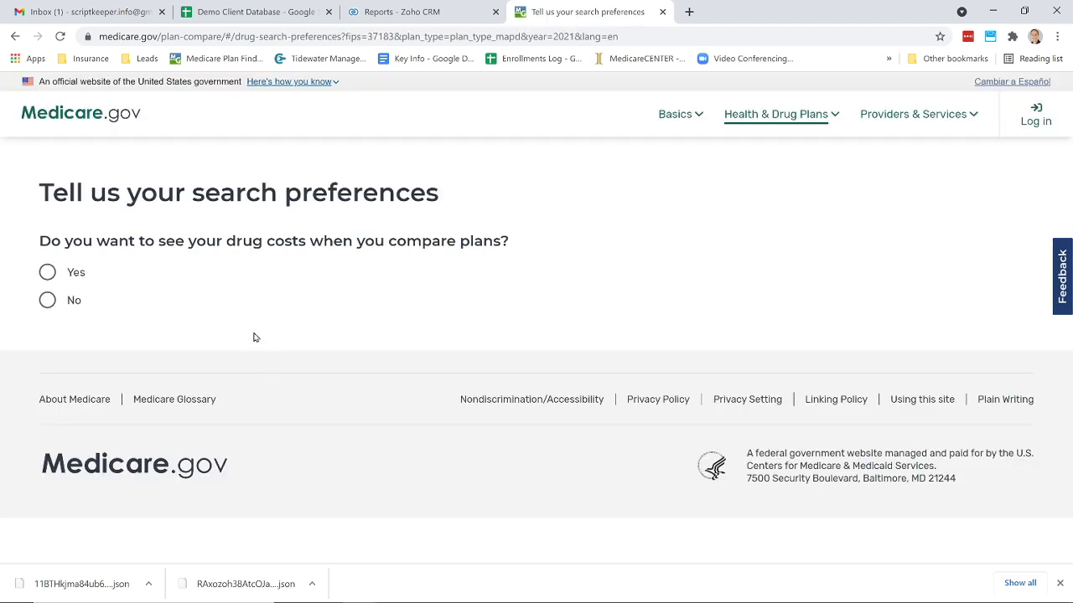
{"action": "left_click", "coordinate": [47, 273]}
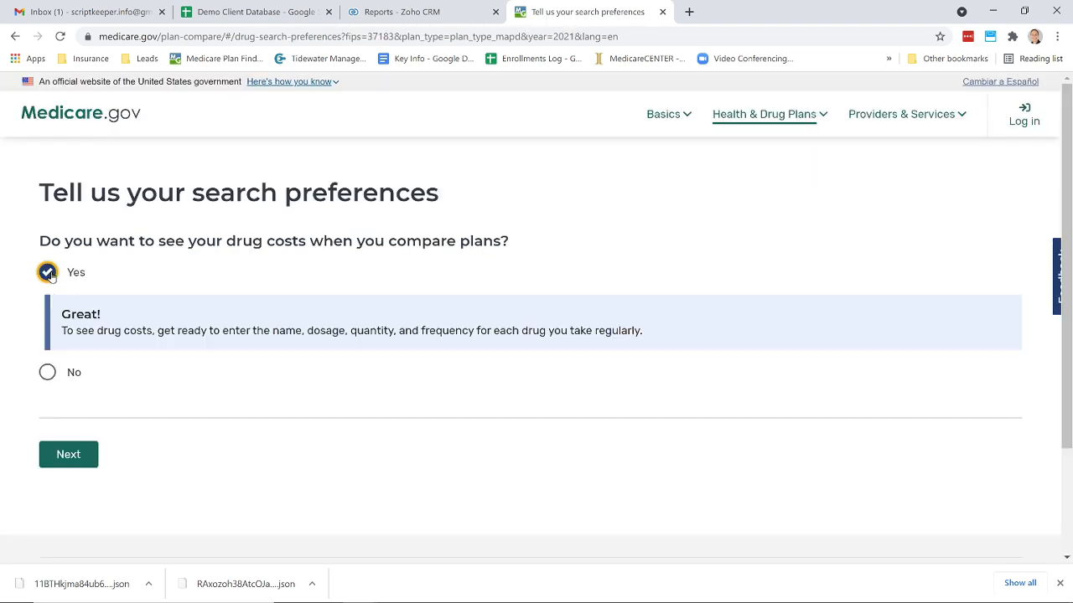
{"action": "left_click", "coordinate": [70, 453]}
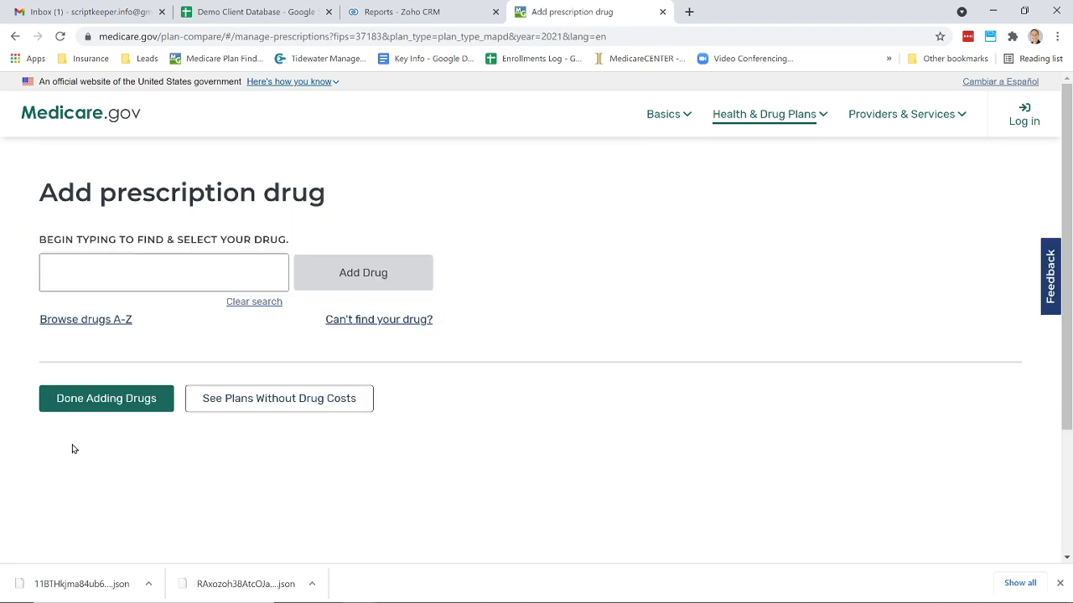
- Add amlodipine 5mg tablet, quantity 30 every month, to the drug list
{"action": "left_click", "coordinate": [71, 277]}
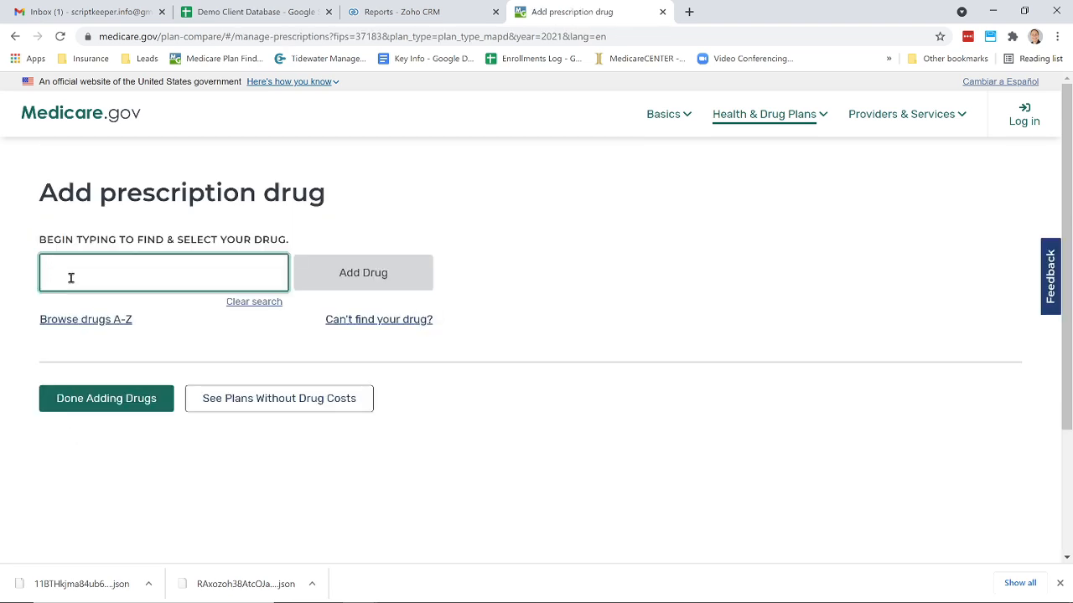
{"action": "type", "text": "a"}
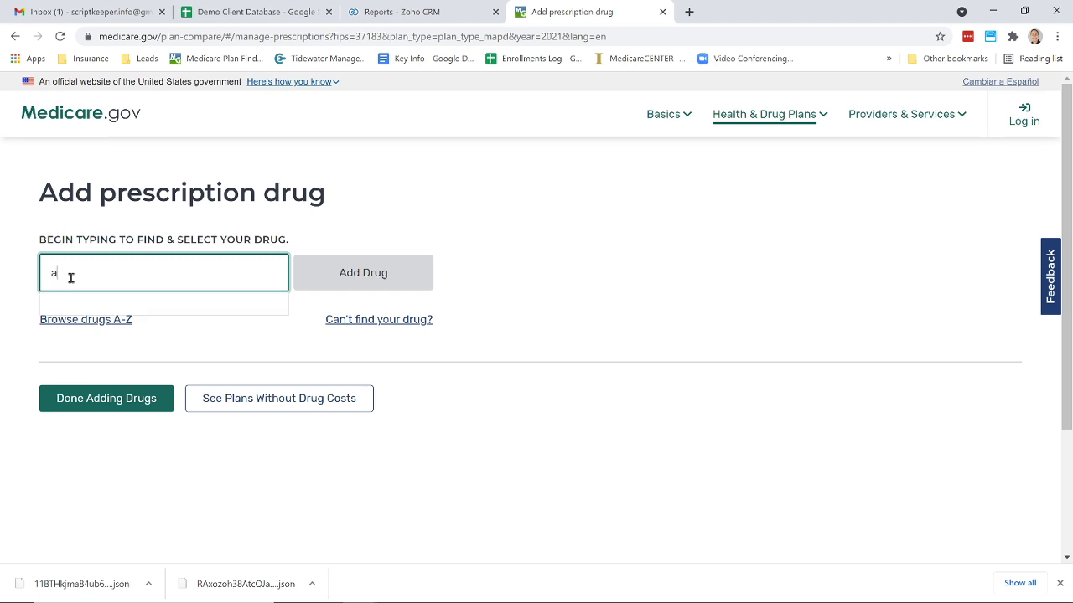
{"action": "type", "text": "mlo"}
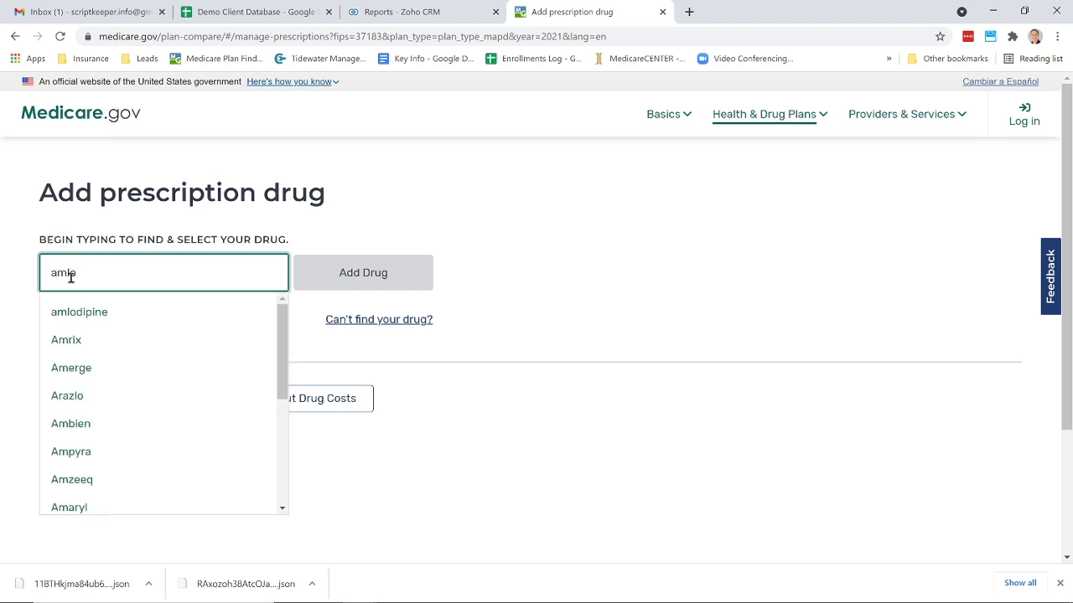
{"action": "left_click", "coordinate": [80, 311]}
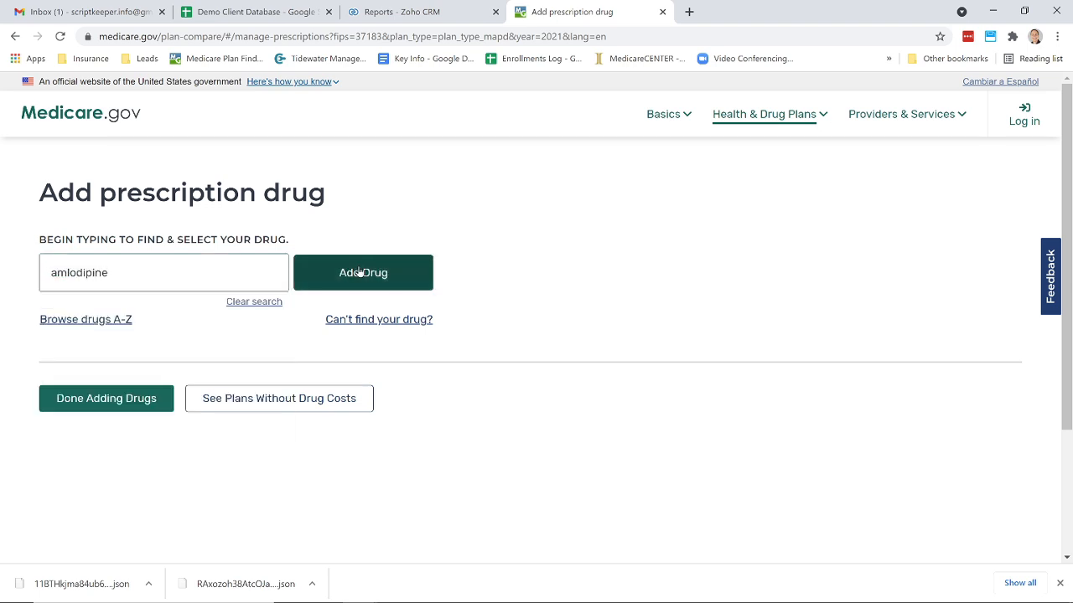
{"action": "left_click", "coordinate": [360, 272]}
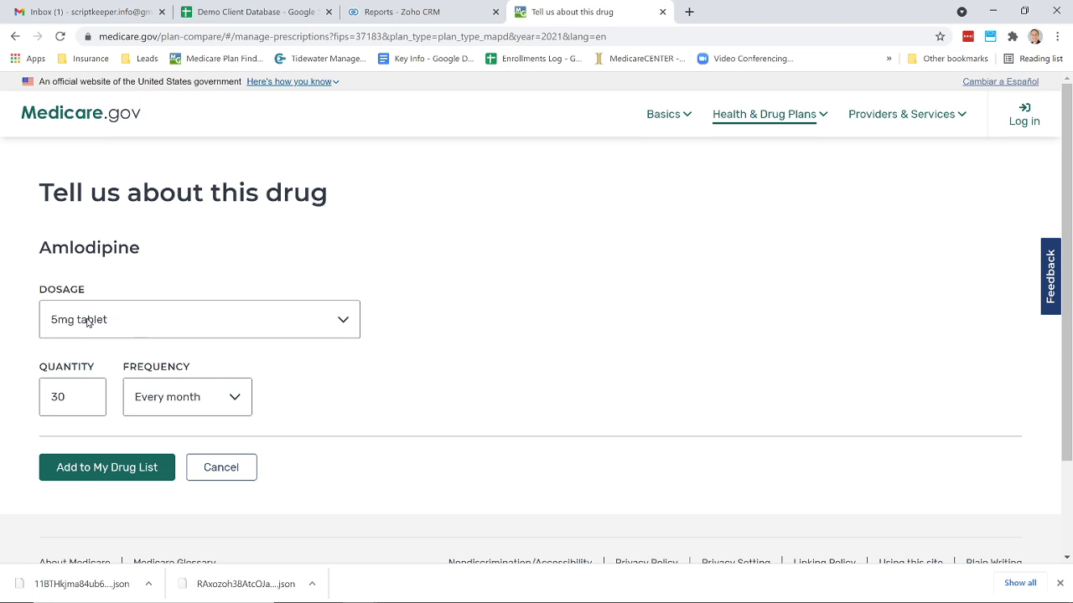
{"action": "left_click", "coordinate": [132, 473]}
- Add another drug: metformin hydrochloride 500mg tablet, quantity 60 every month
{"action": "left_click", "coordinate": [67, 412]}
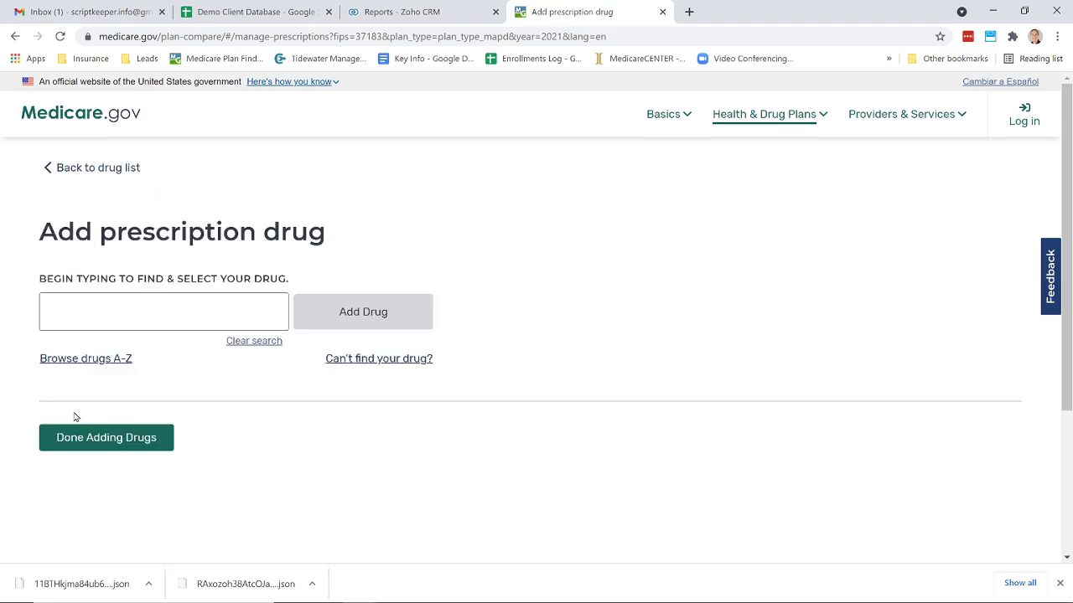
{"action": "left_click", "coordinate": [64, 305]}
{"action": "type", "text": "met"}
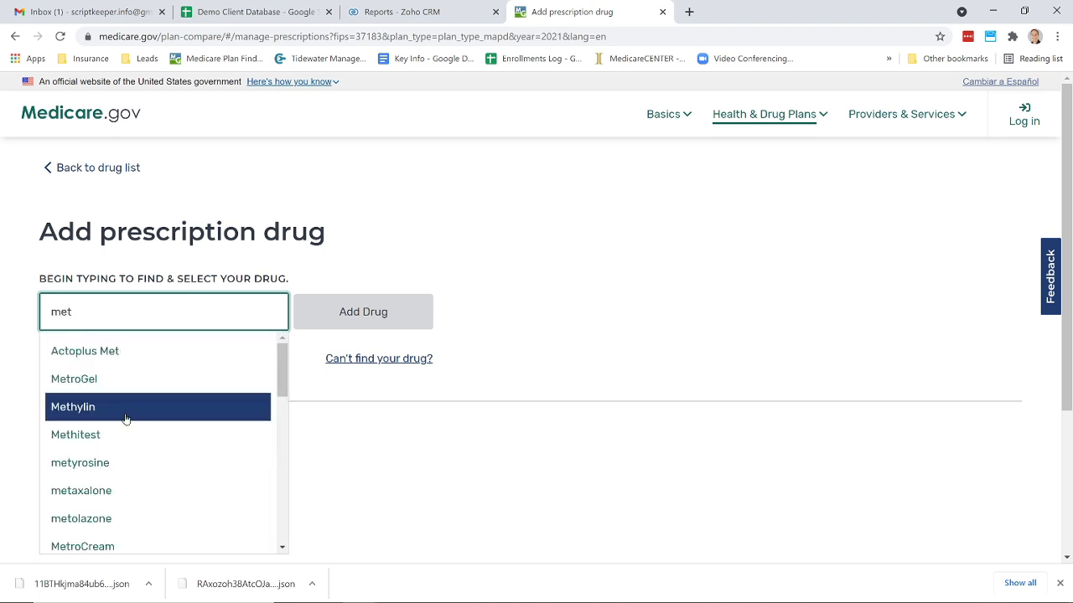
{"action": "type", "text": "fo"}
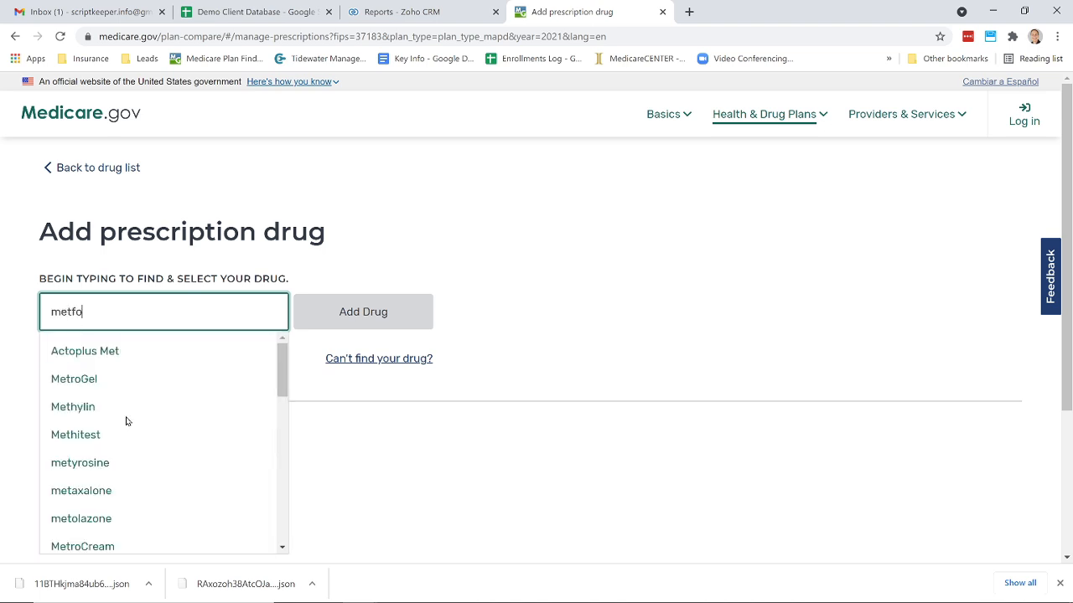
{"action": "type", "text": "rm"}
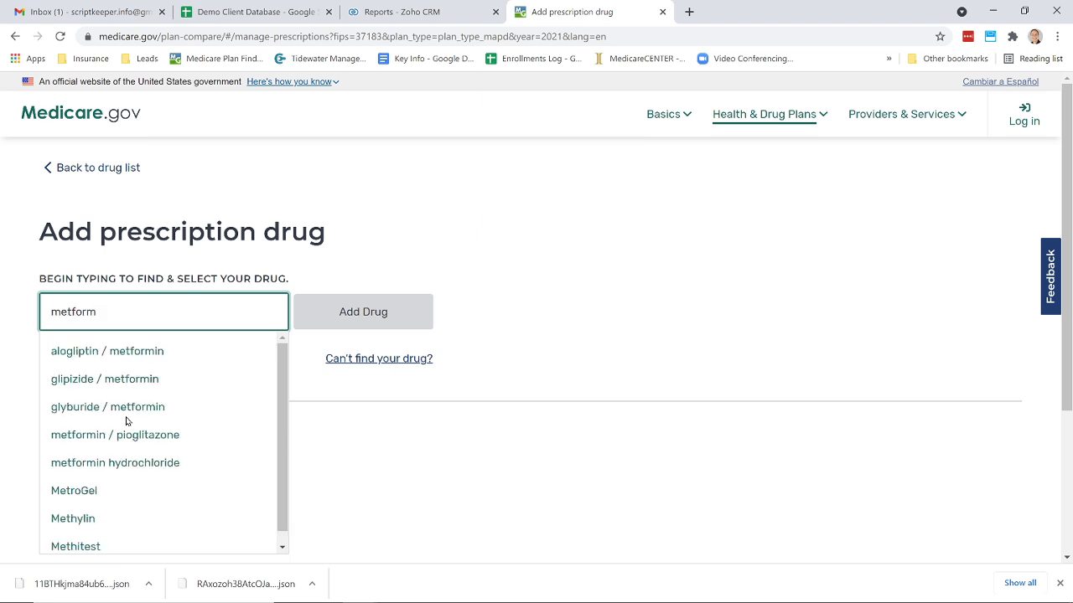
{"action": "left_click", "coordinate": [138, 466]}
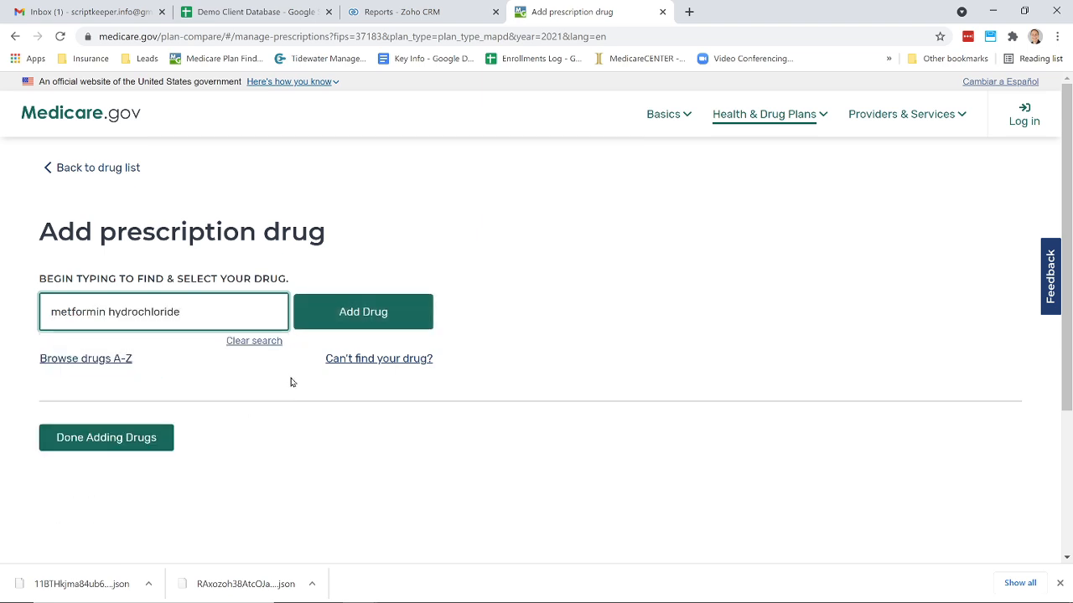
{"action": "left_click", "coordinate": [370, 317]}
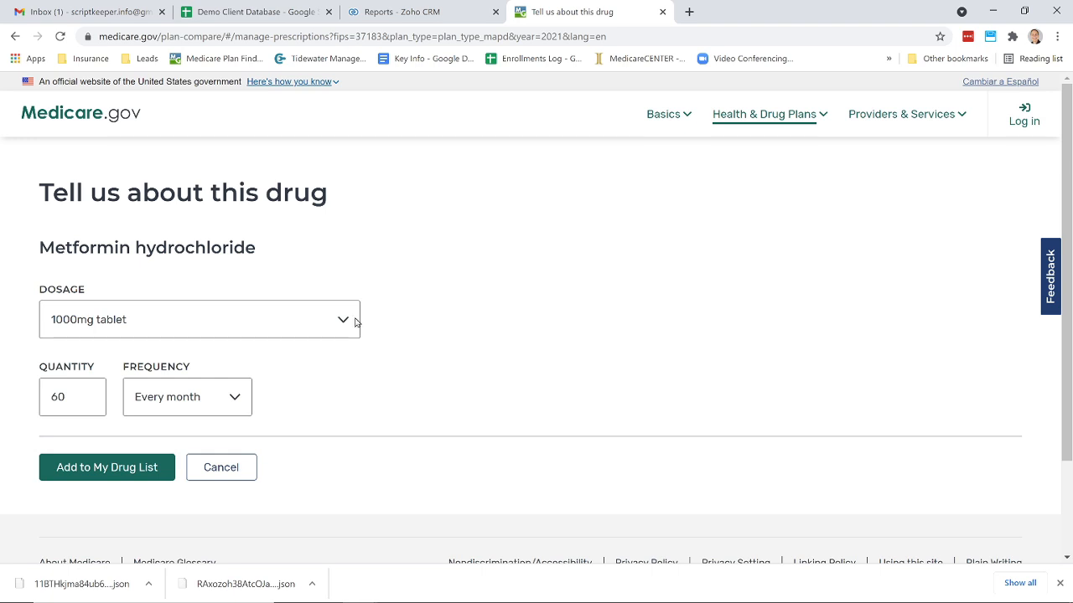
{"action": "left_click", "coordinate": [344, 323]}
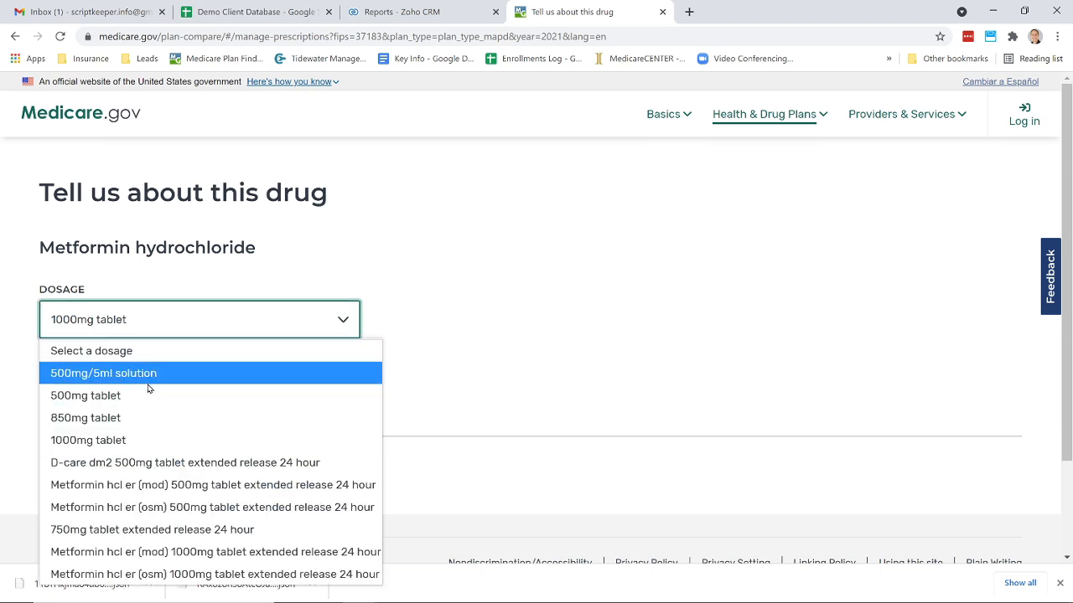
{"action": "left_click", "coordinate": [121, 395]}
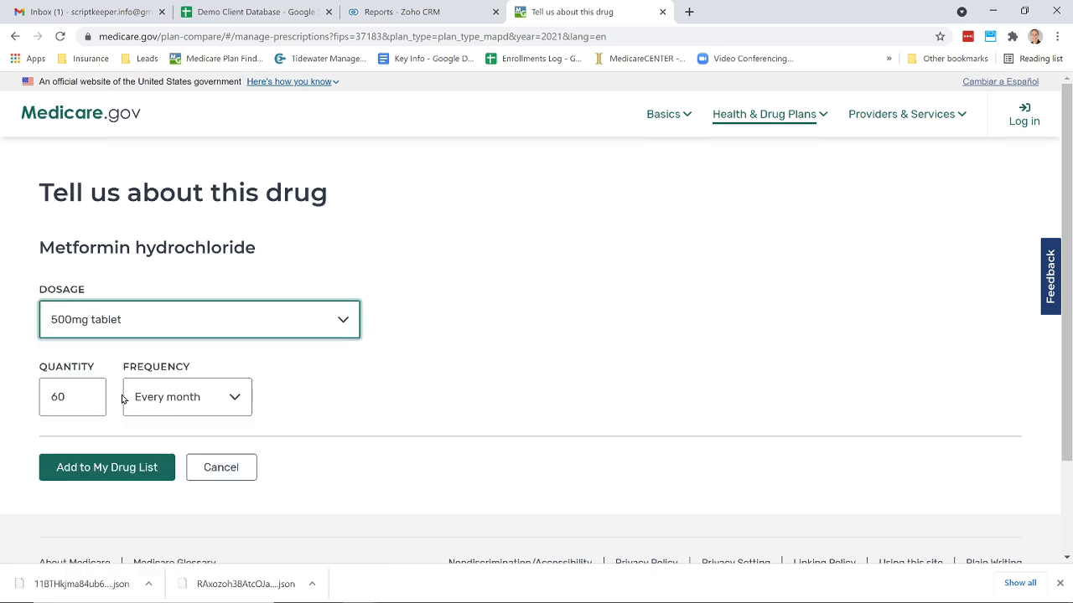
{"action": "left_click", "coordinate": [88, 470]}
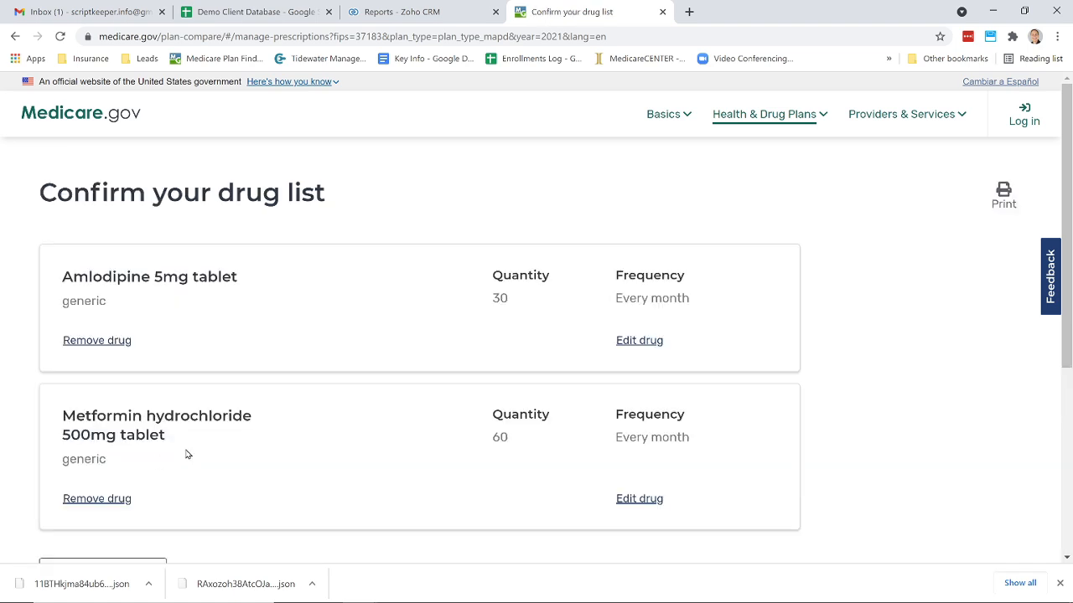
- Start adding another drug by searching for Humalog and choosing the brand instead of the generic
{"action": "scroll", "coordinate": [206, 445], "scroll_direction": "down", "scroll_amount": 2}
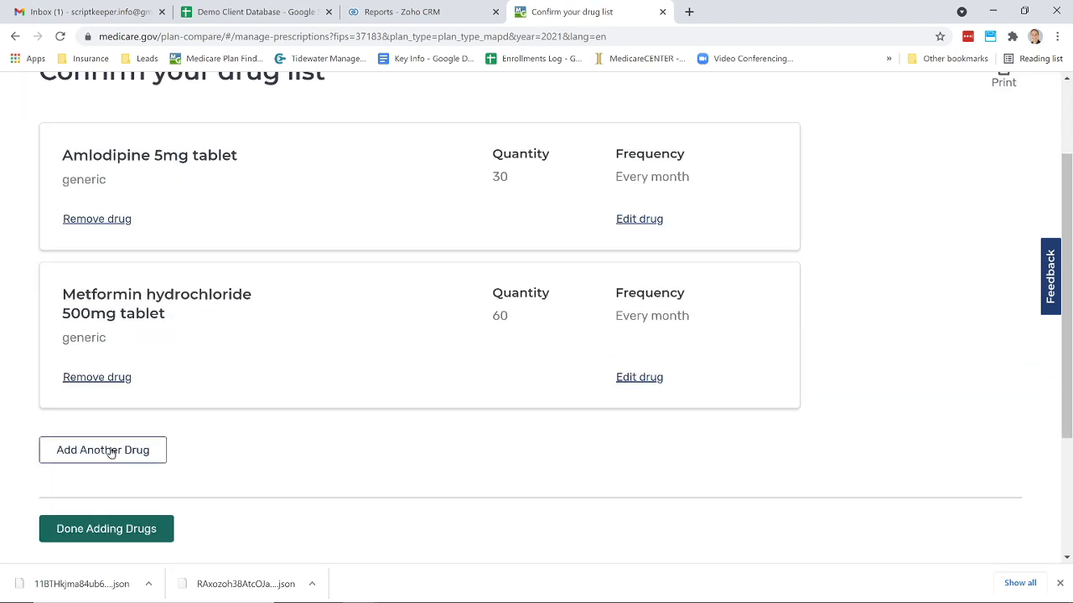
{"action": "left_click", "coordinate": [109, 453]}
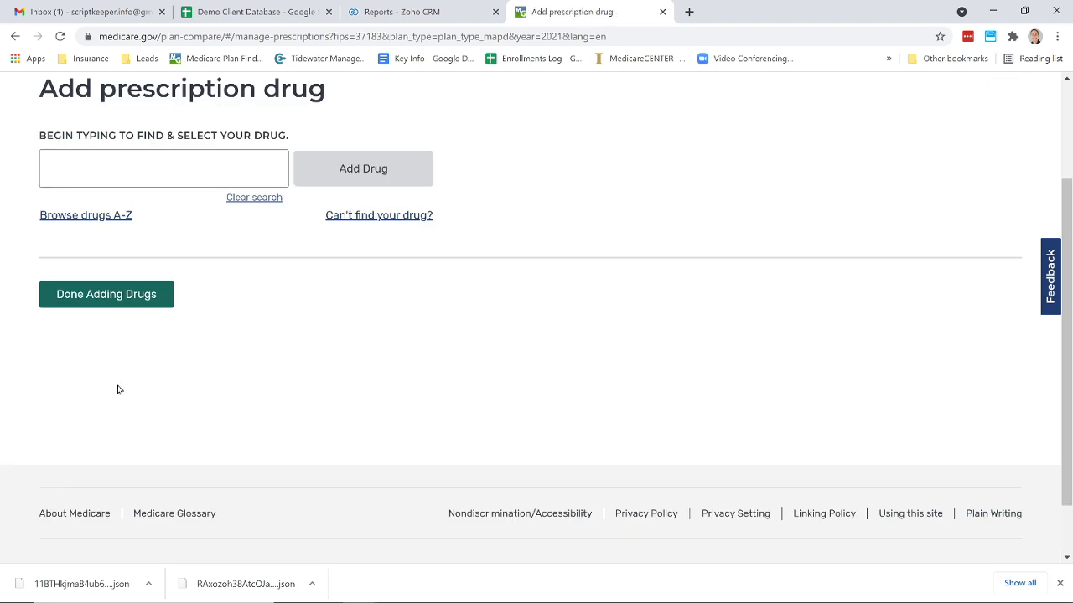
{"action": "left_click", "coordinate": [143, 172]}
{"action": "type", "text": "hum"}
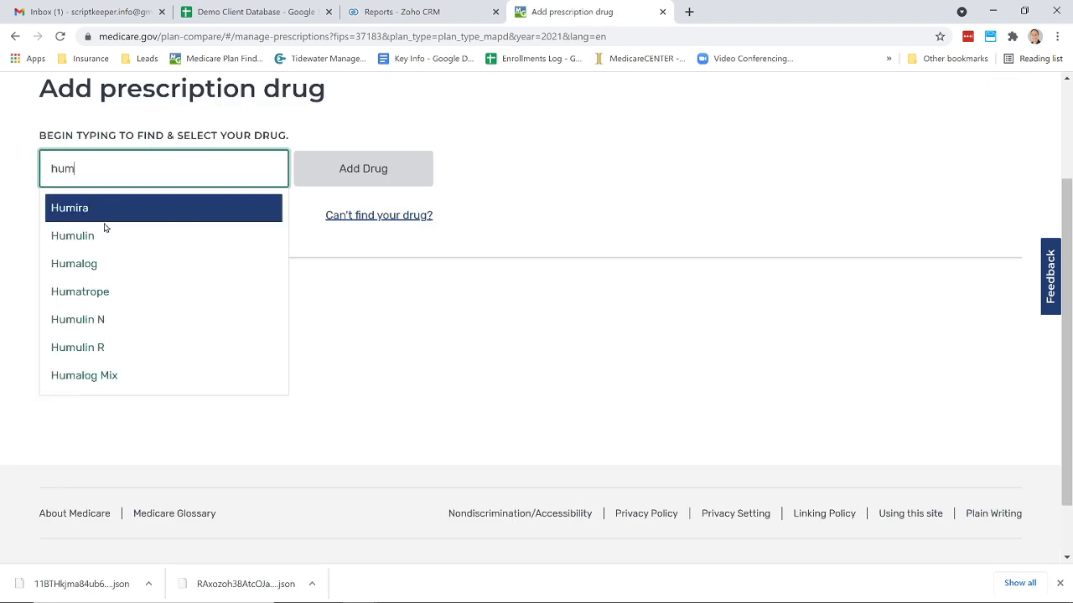
{"action": "left_click", "coordinate": [99, 264]}
{"action": "left_click", "coordinate": [394, 175]}
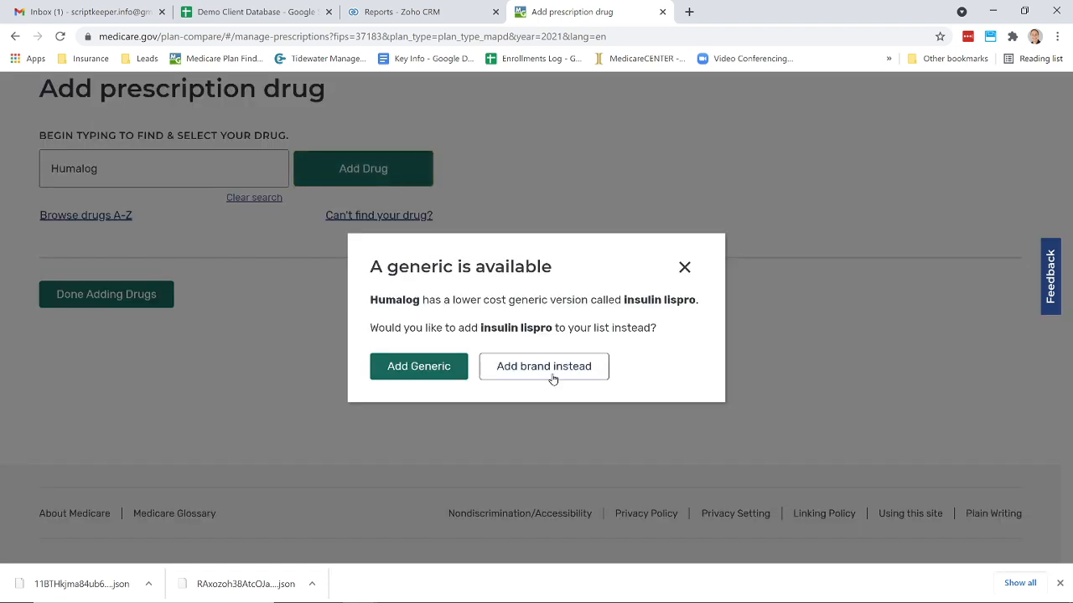
{"action": "left_click", "coordinate": [564, 367]}
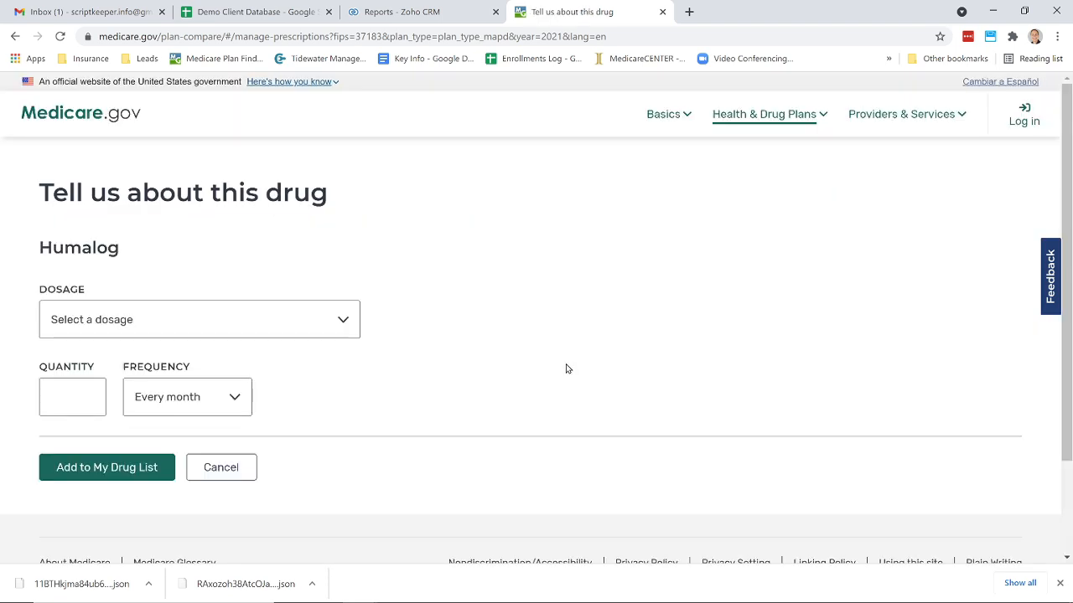
- Set Humalog to kwikpen 100unit/ml solution pen injector, package 3ml pen (sold in pack of 5), quantity 1, and add it
{"action": "left_click", "coordinate": [338, 320]}
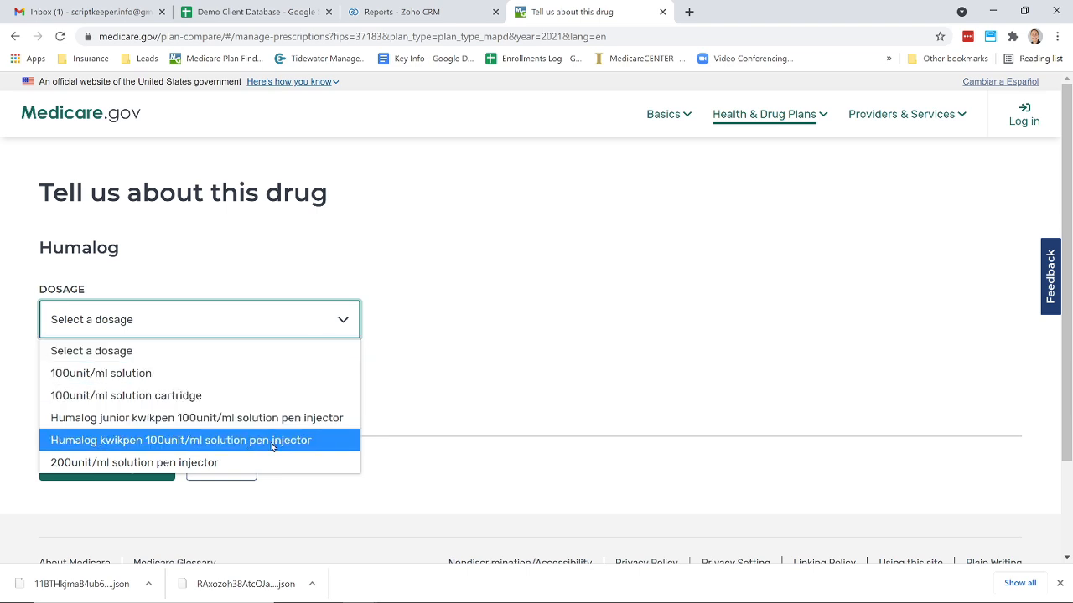
{"action": "left_click", "coordinate": [225, 442]}
{"action": "left_click", "coordinate": [348, 397]}
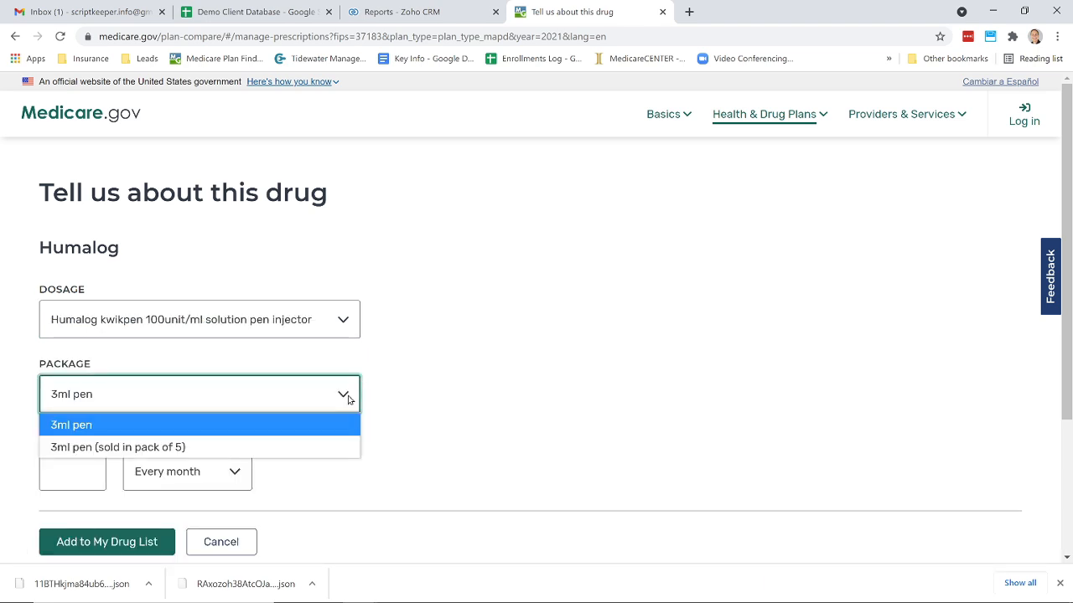
{"action": "left_click", "coordinate": [160, 447]}
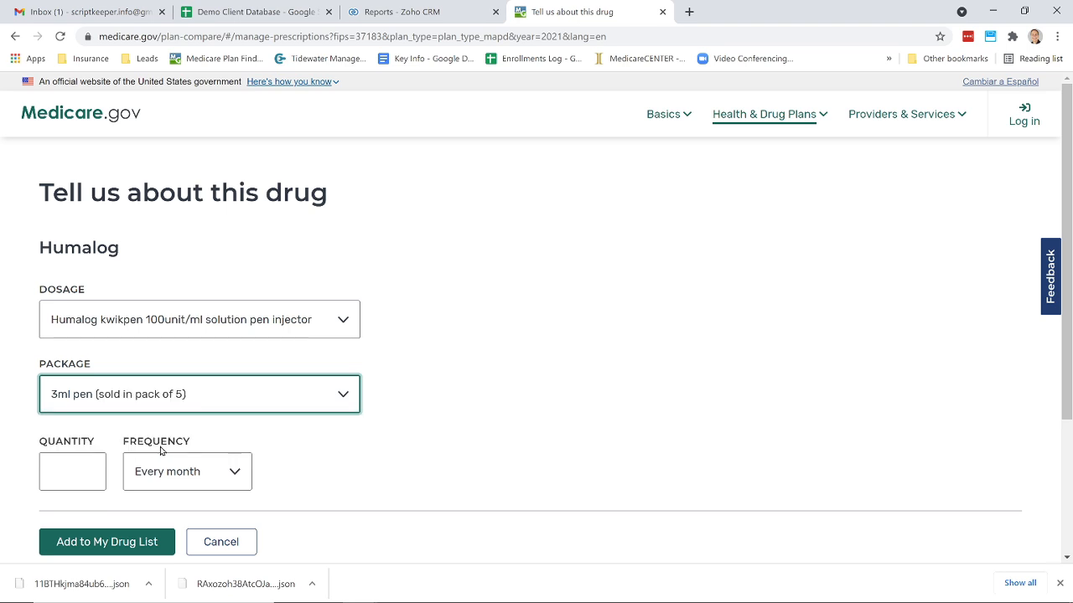
{"action": "left_click", "coordinate": [88, 470]}
{"action": "type", "text": "1"}
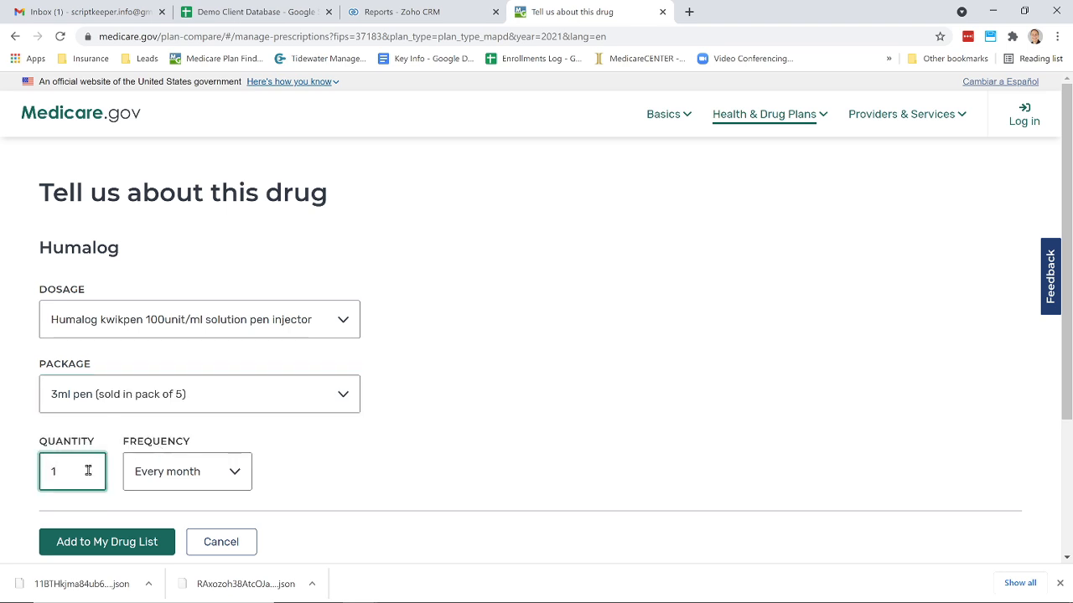
{"action": "left_click", "coordinate": [126, 545]}
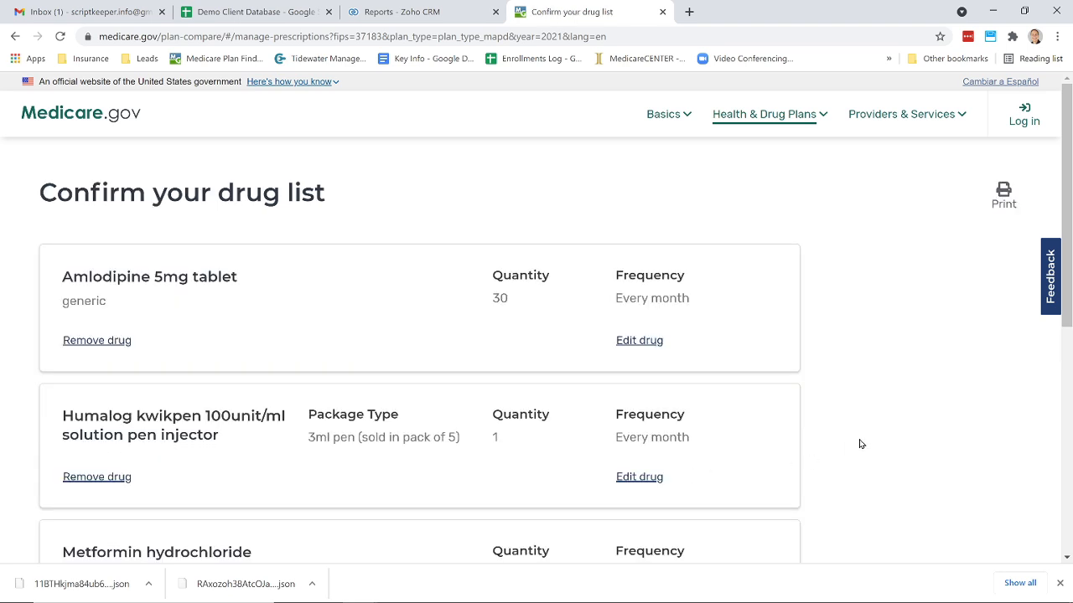
- Finish adding drugs to move on to choosing pharmacies
{"action": "scroll", "coordinate": [860, 443], "scroll_direction": "down", "scroll_amount": 3}
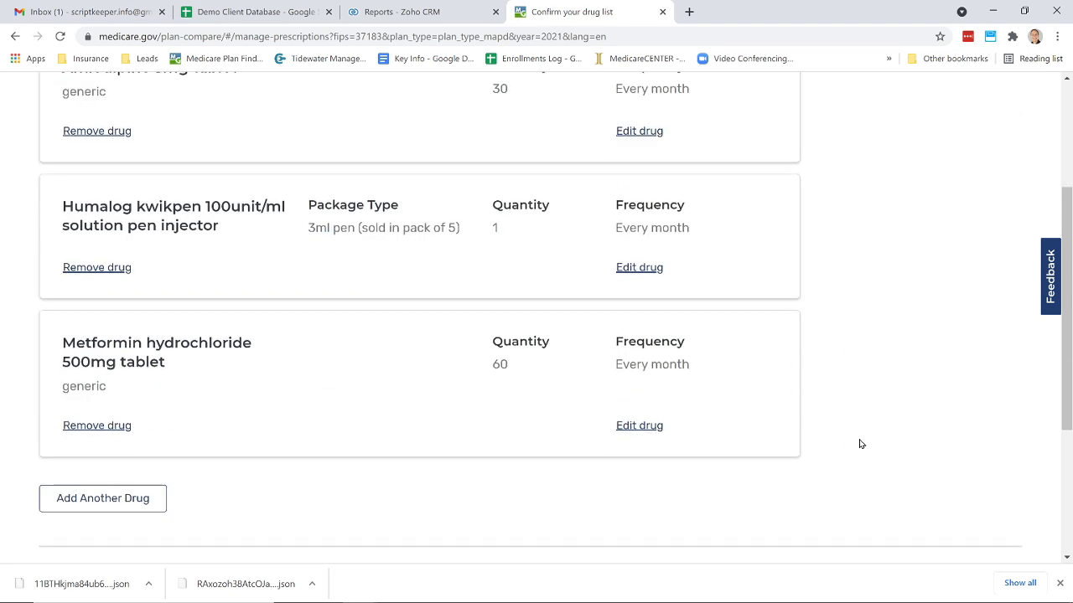
{"action": "left_click", "coordinate": [142, 501]}
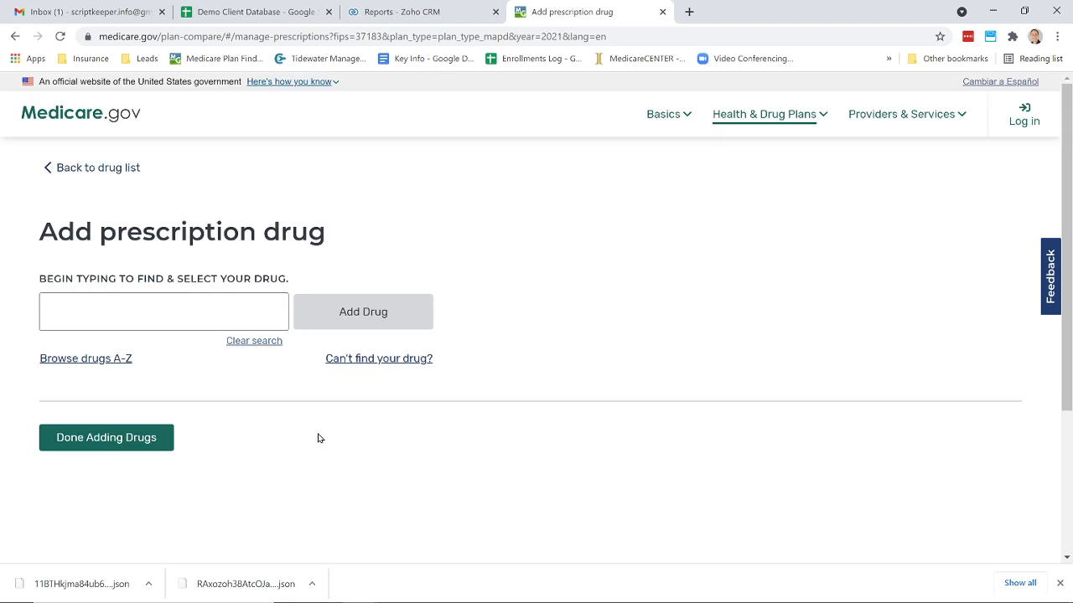
{"action": "left_click", "coordinate": [134, 443]}
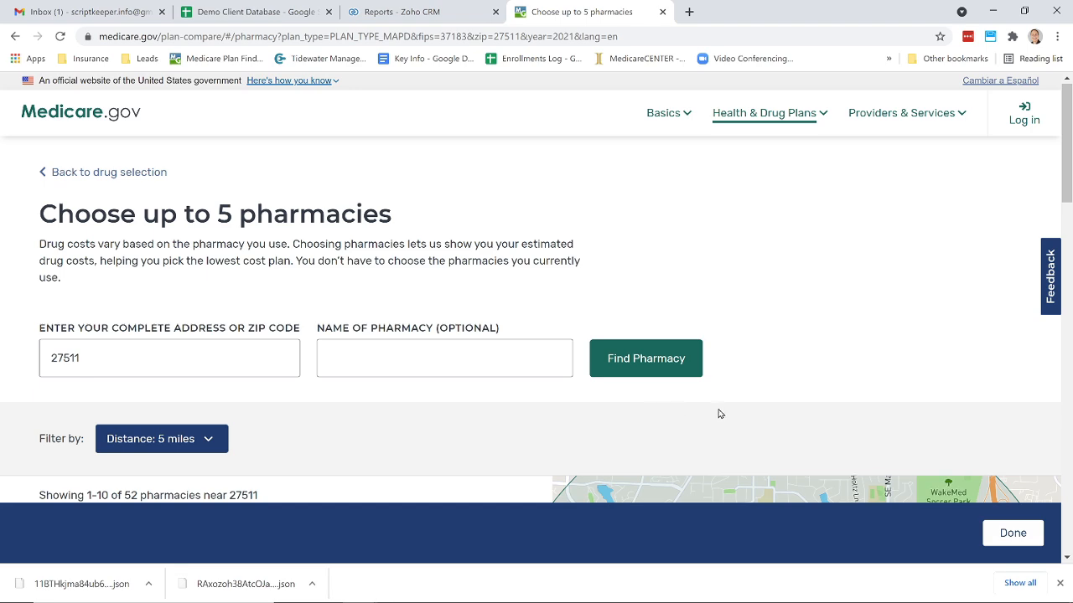
- Add the Mail-order Pharmacy and Walgreens #10541 to the chosen pharmacies
{"action": "scroll", "coordinate": [718, 413], "scroll_direction": "down", "scroll_amount": 2}
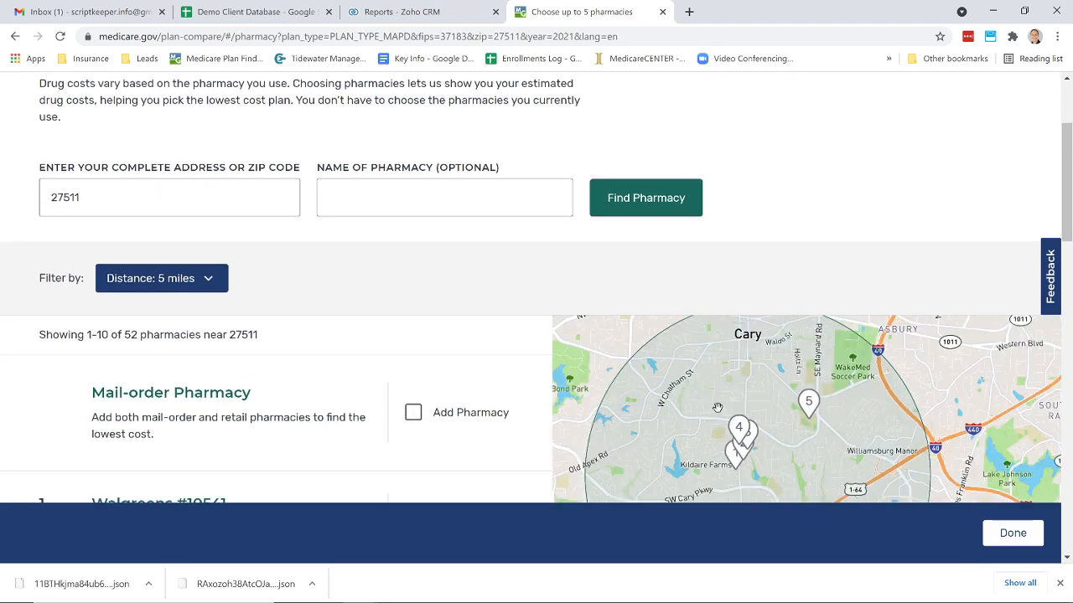
{"action": "left_click", "coordinate": [413, 412]}
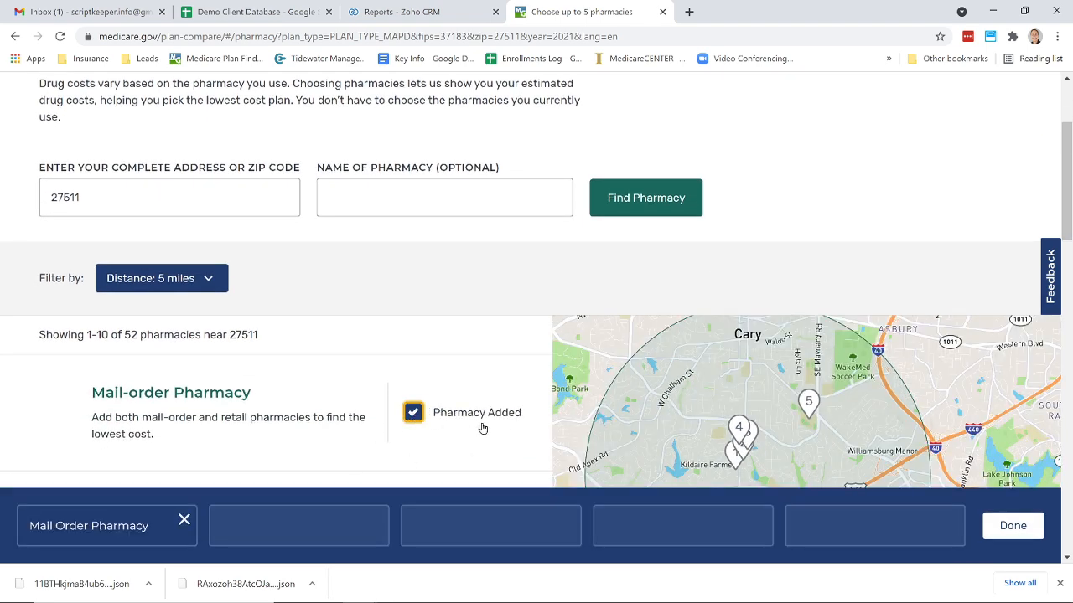
{"action": "scroll", "coordinate": [482, 429], "scroll_direction": "down", "scroll_amount": 2}
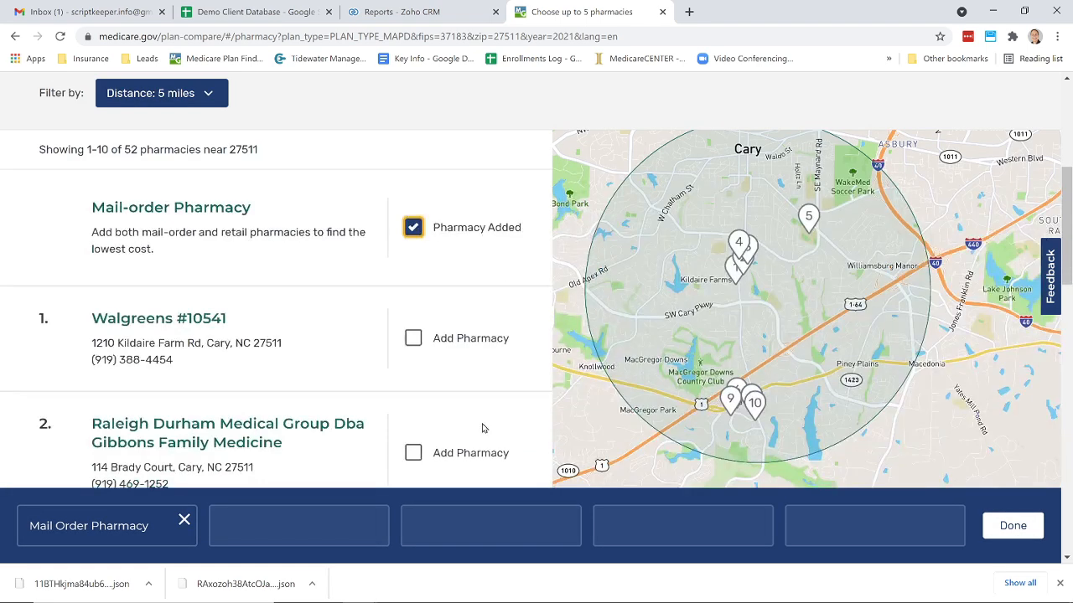
{"action": "left_click", "coordinate": [416, 341]}
{"action": "scroll", "coordinate": [484, 376], "scroll_direction": "down", "scroll_amount": 1}
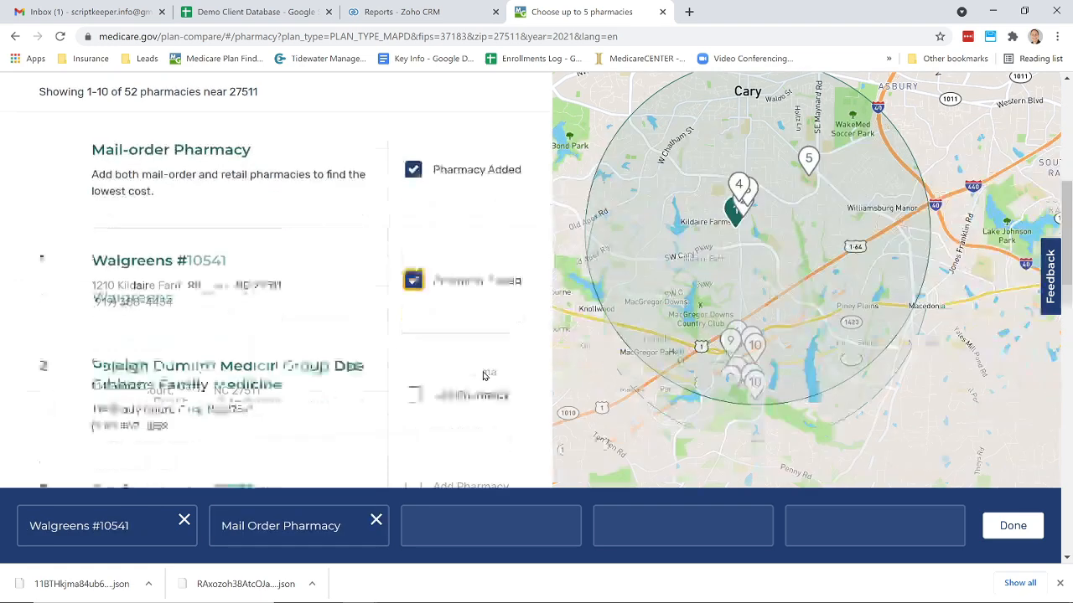
- Add Cvs Pharmacy #07311 and Harris Teeter Pharmacy on Walnut St to the chosen pharmacies
{"action": "scroll", "coordinate": [483, 376], "scroll_direction": "down", "scroll_amount": 1}
{"action": "left_click", "coordinate": [412, 345]}
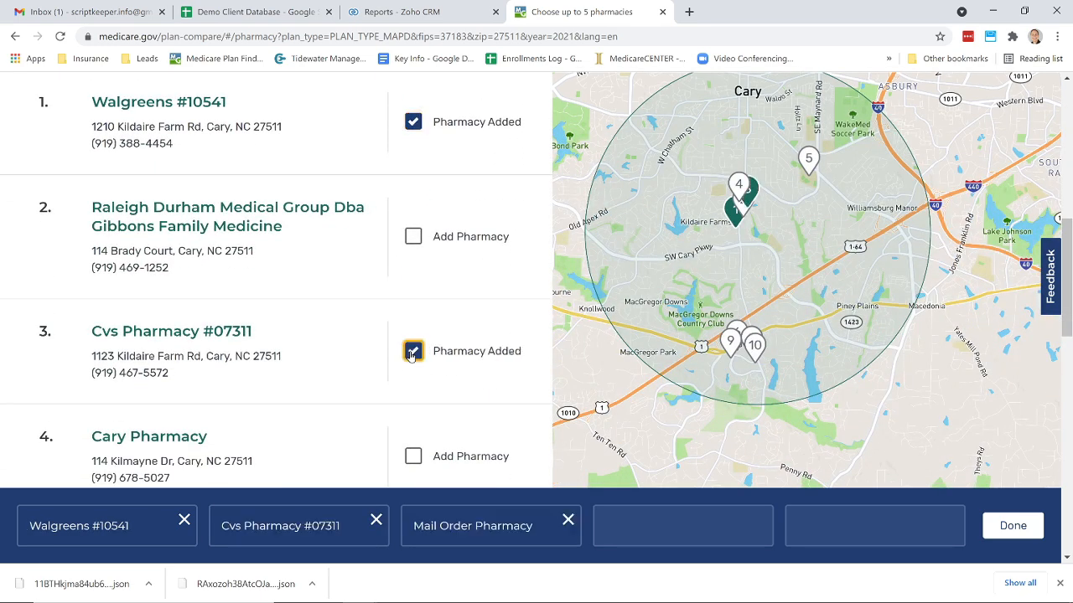
{"action": "scroll", "coordinate": [466, 369], "scroll_direction": "down", "scroll_amount": 2}
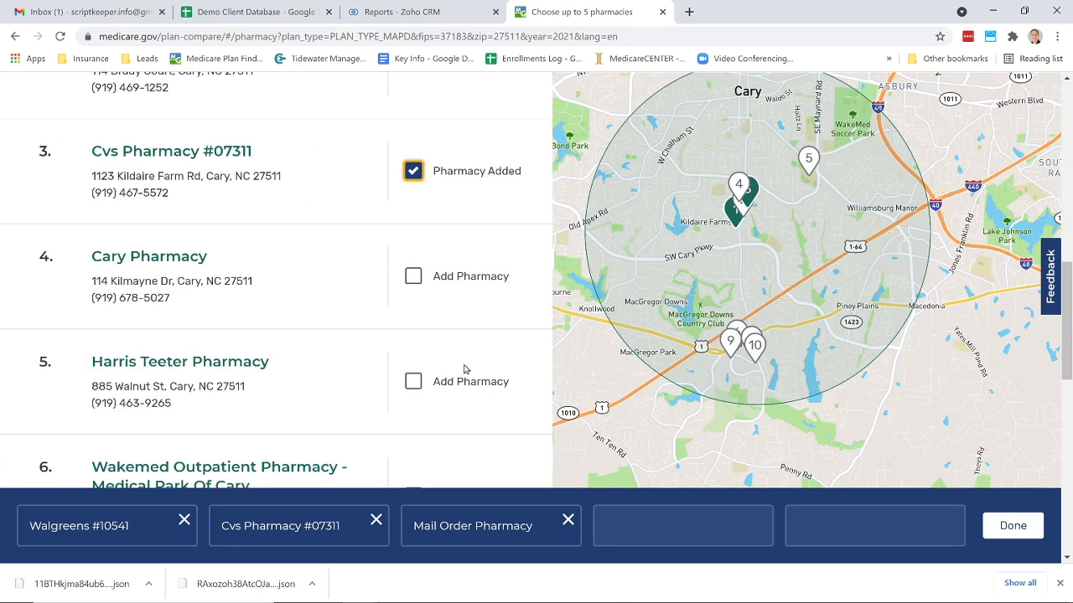
{"action": "left_click", "coordinate": [414, 384]}
- Add Walmart Pharmacy 10-2247 as the fifth pharmacy and finish choosing pharmacies
{"action": "scroll", "coordinate": [466, 417], "scroll_direction": "down", "scroll_amount": 2}
{"action": "scroll", "coordinate": [466, 417], "scroll_direction": "down", "scroll_amount": 2}
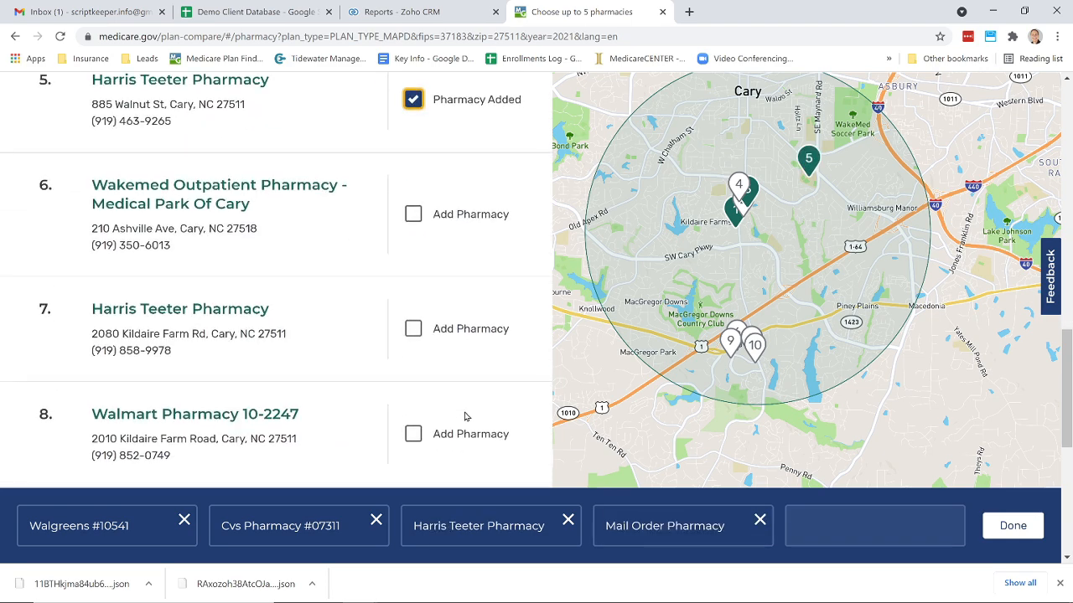
{"action": "left_click", "coordinate": [411, 378]}
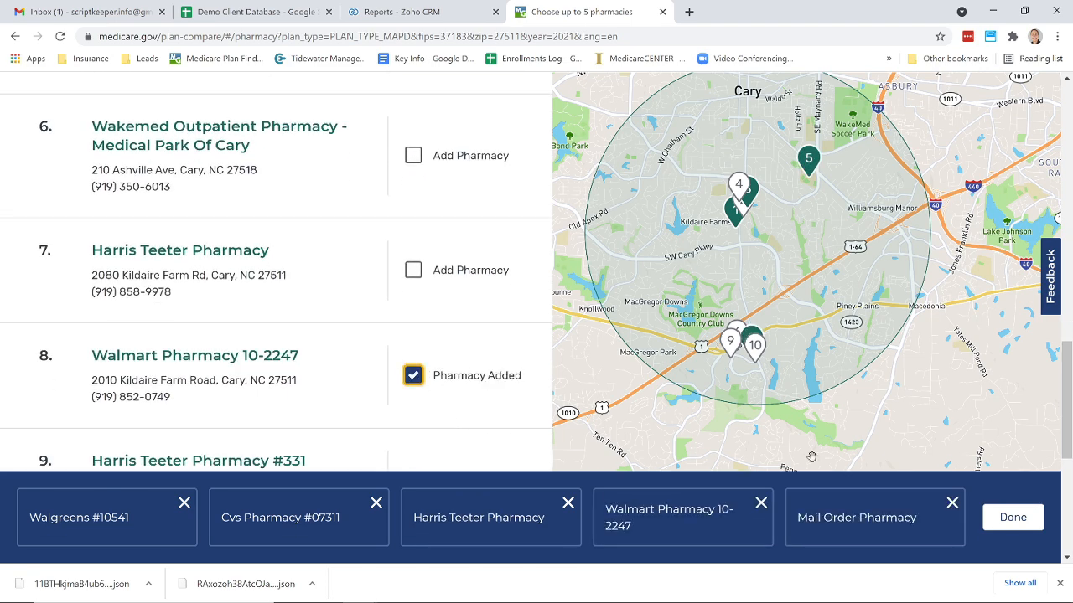
{"action": "left_click", "coordinate": [1011, 526]}
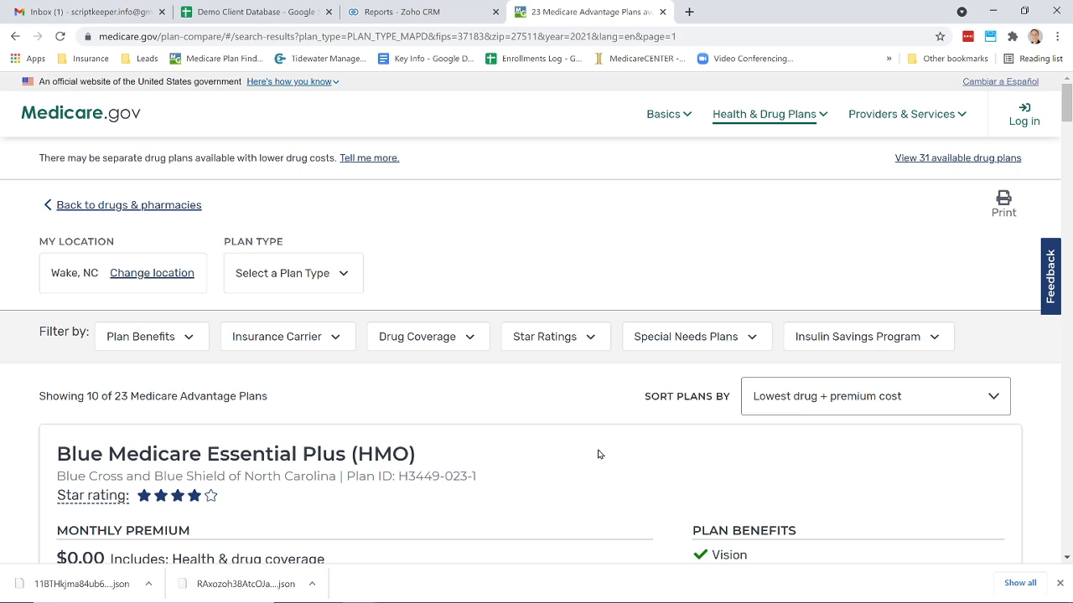
- Browse the Medicare Advantage plan results, comparing premiums, drug costs and deductibles
{"action": "scroll", "coordinate": [598, 454], "scroll_direction": "down", "scroll_amount": 2}
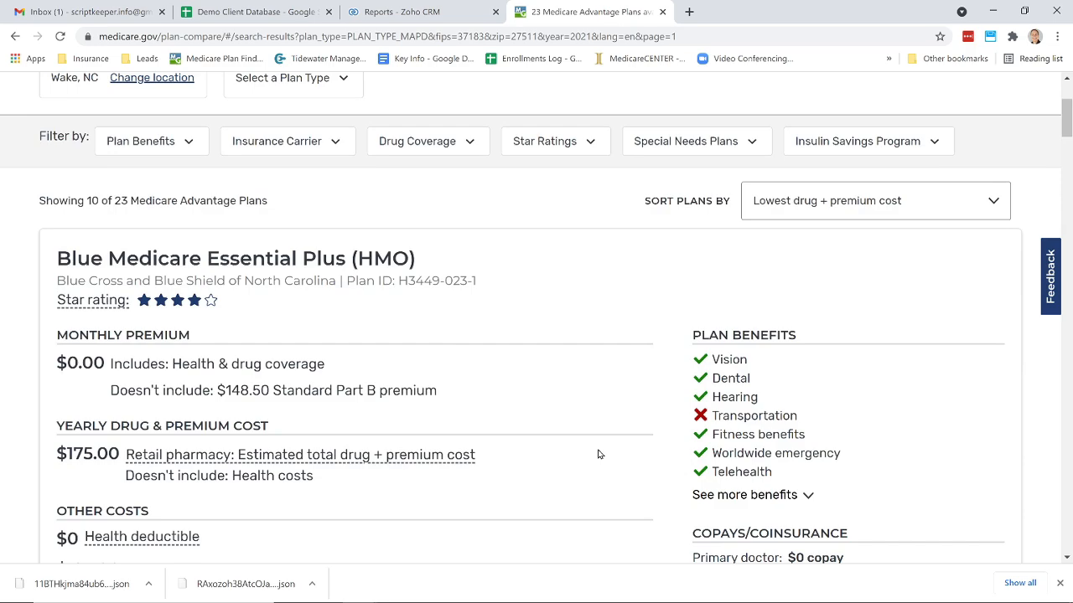
{"action": "scroll", "coordinate": [599, 454], "scroll_direction": "down", "scroll_amount": 2}
{"action": "scroll", "coordinate": [598, 454], "scroll_direction": "down", "scroll_amount": 2}
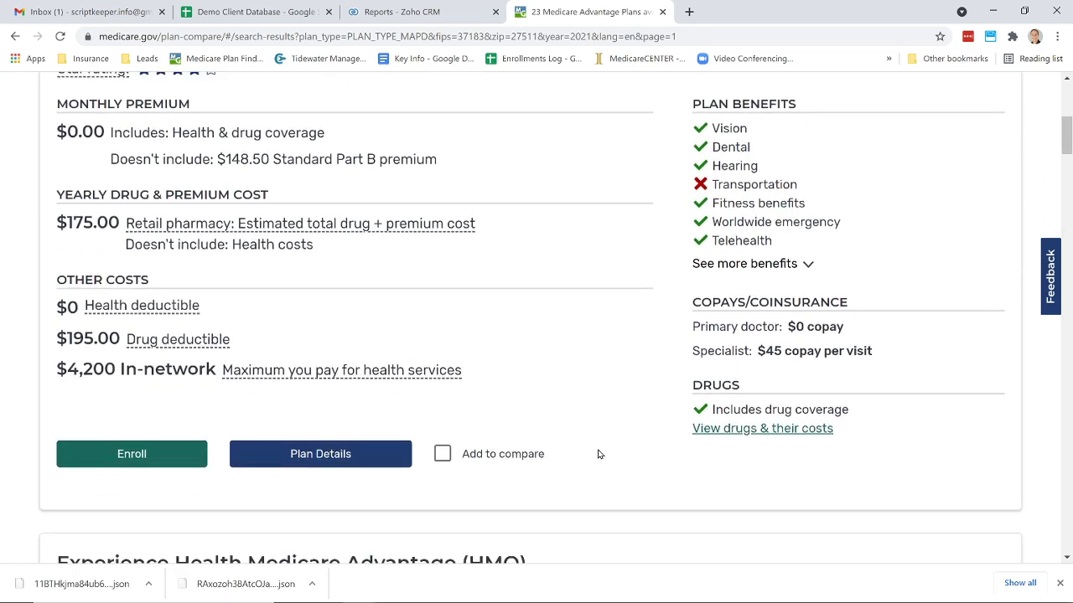
{"action": "scroll", "coordinate": [599, 454], "scroll_direction": "down", "scroll_amount": 4}
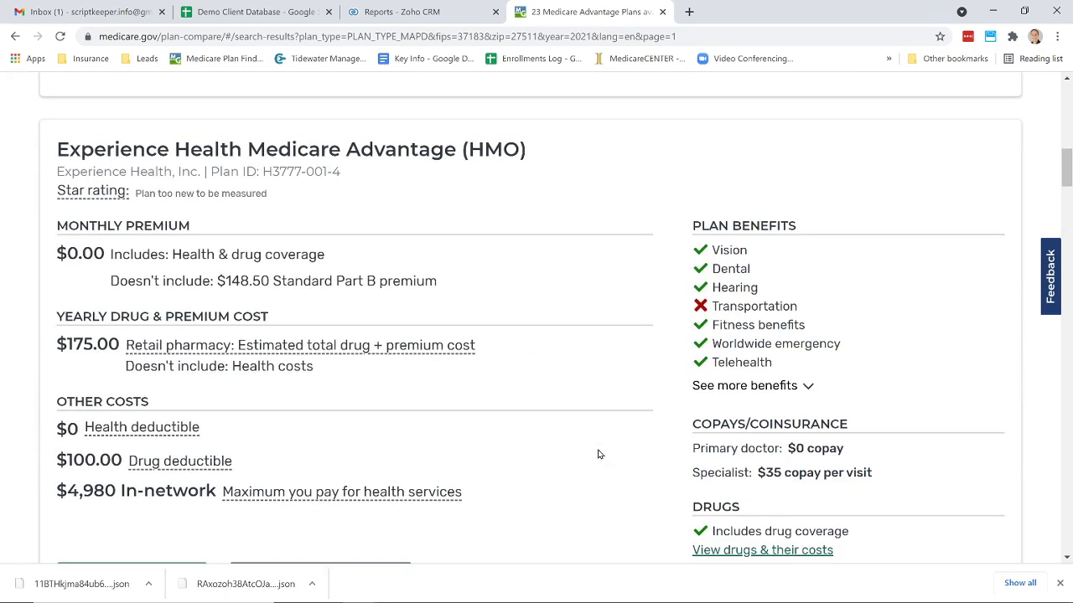
{"action": "scroll", "coordinate": [599, 454], "scroll_direction": "down", "scroll_amount": 3}
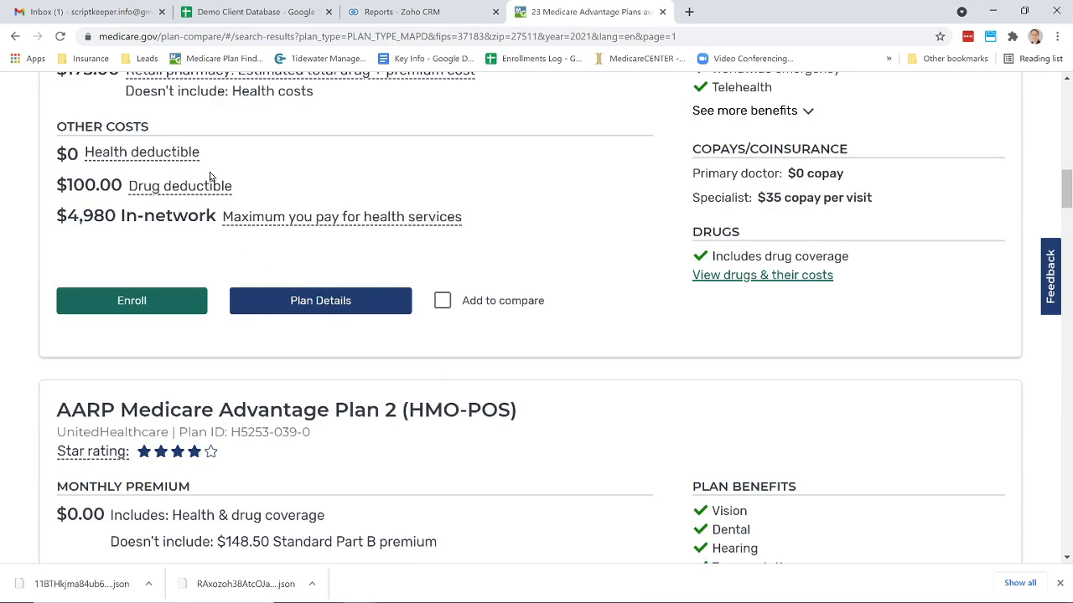
{"action": "scroll", "coordinate": [210, 175], "scroll_direction": "up", "scroll_amount": 2}
{"action": "scroll", "coordinate": [211, 175], "scroll_direction": "down", "scroll_amount": 4}
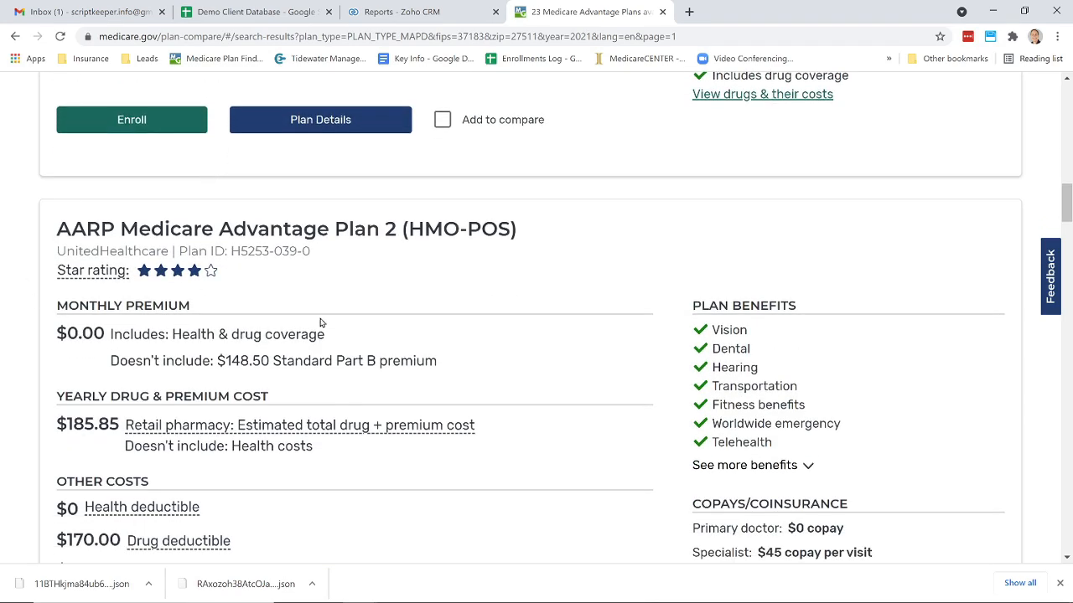
{"action": "scroll", "coordinate": [327, 437], "scroll_direction": "down", "scroll_amount": 6}
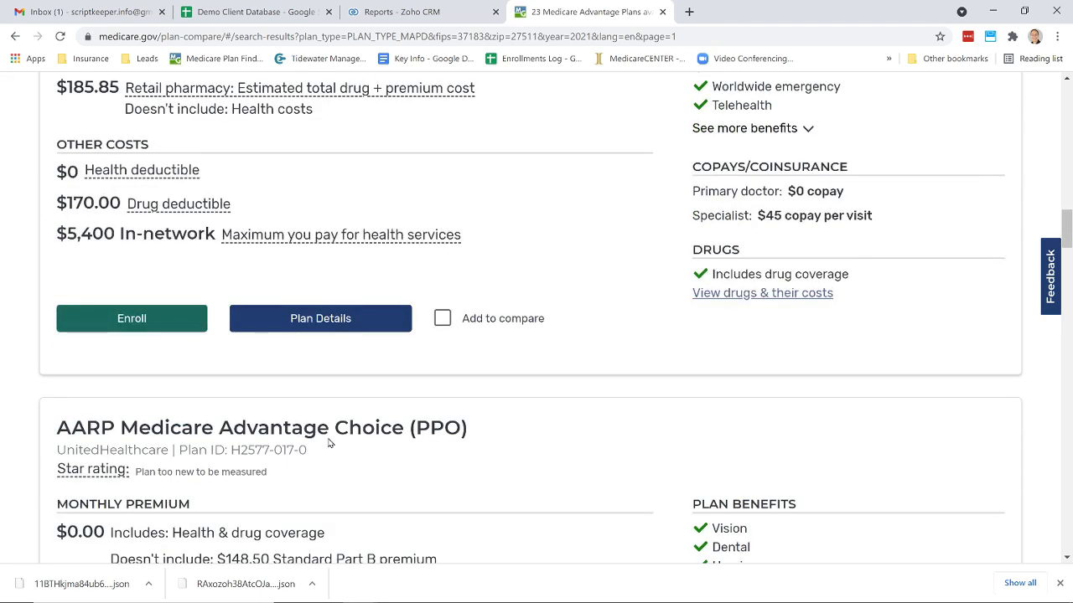
{"action": "scroll", "coordinate": [328, 437], "scroll_direction": "up", "scroll_amount": 15}
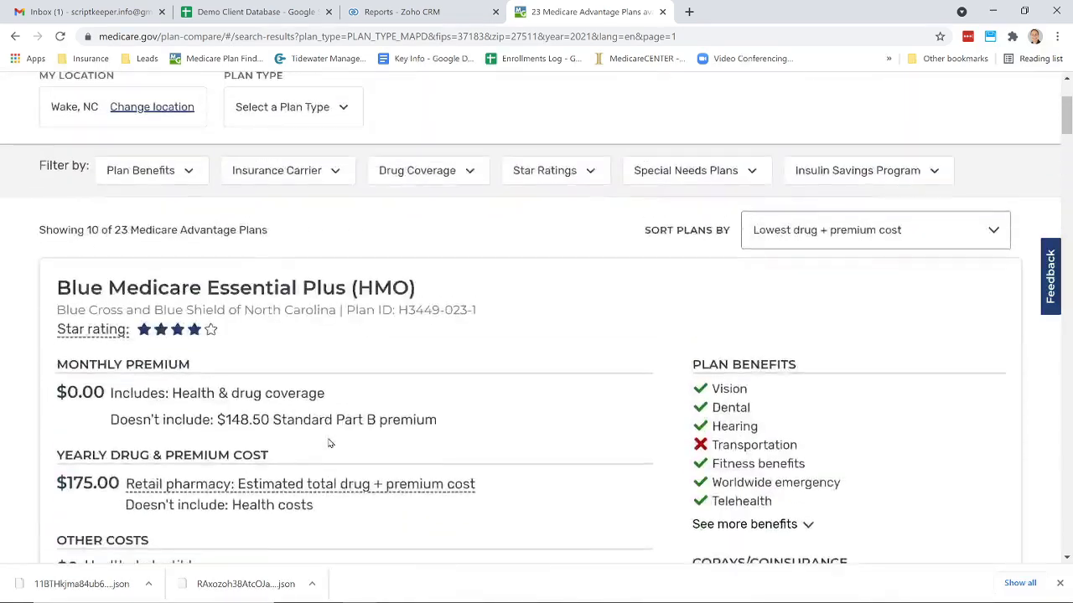
{"action": "scroll", "coordinate": [329, 443], "scroll_direction": "down", "scroll_amount": 3}
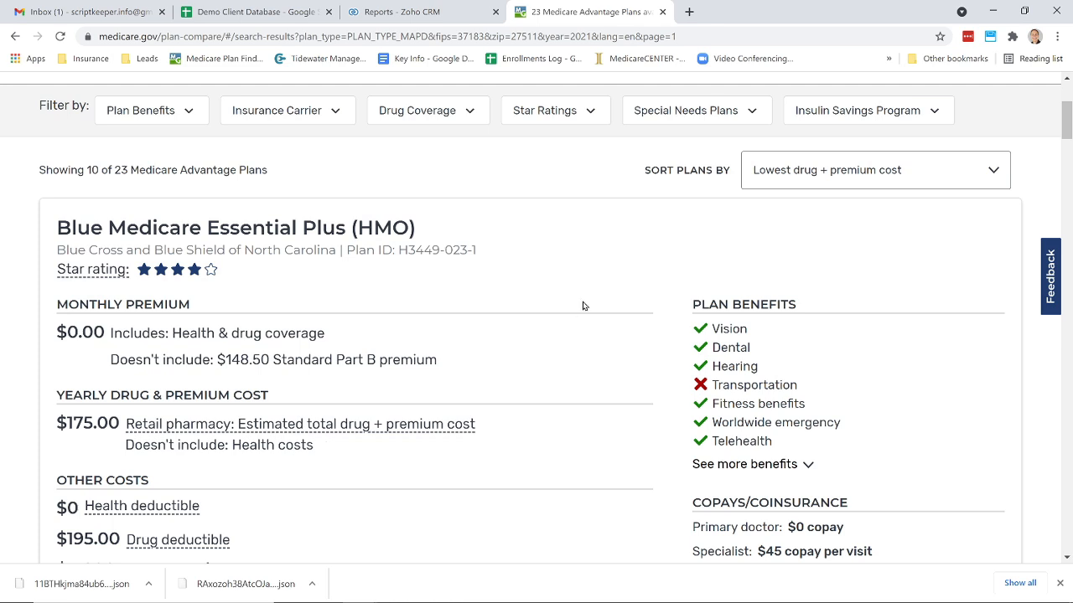
- Save the current plan search as a new Script Keeper state and copy its locator id
{"action": "left_click", "coordinate": [990, 37]}
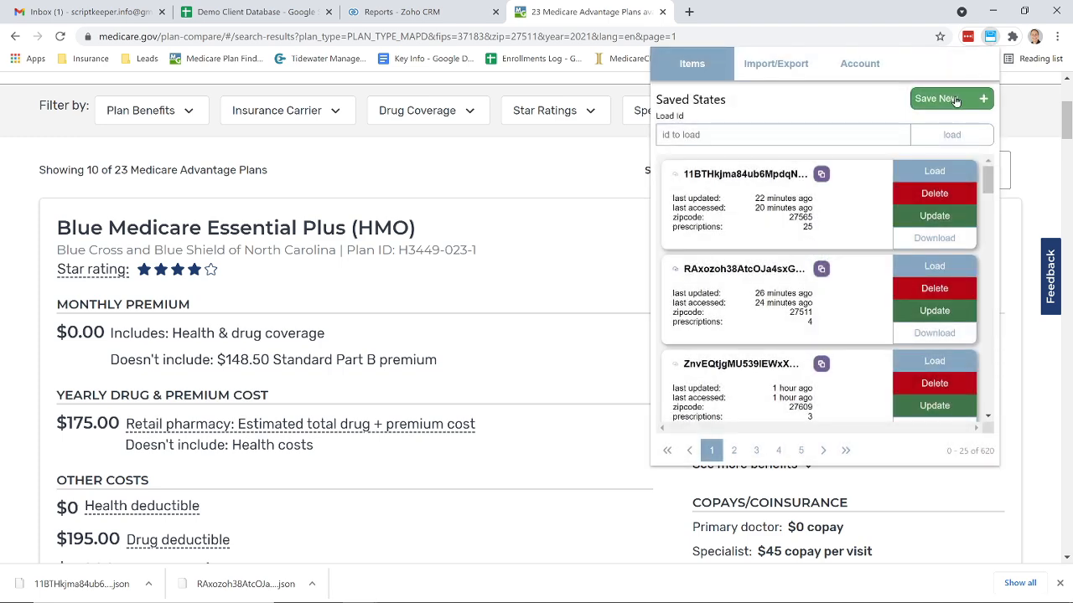
{"action": "left_click", "coordinate": [949, 98]}
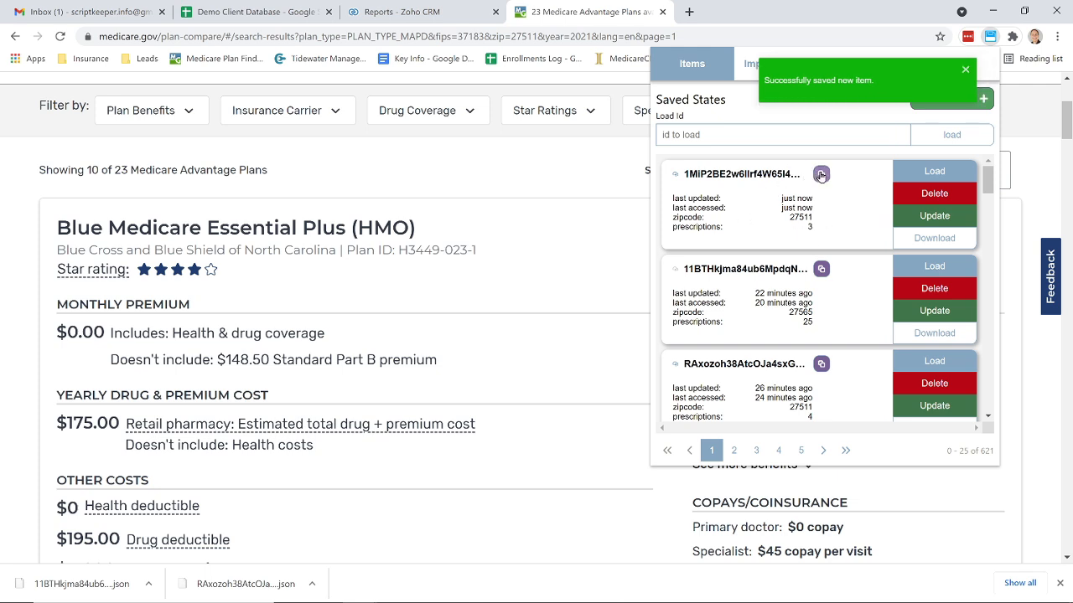
{"action": "left_click", "coordinate": [820, 174]}
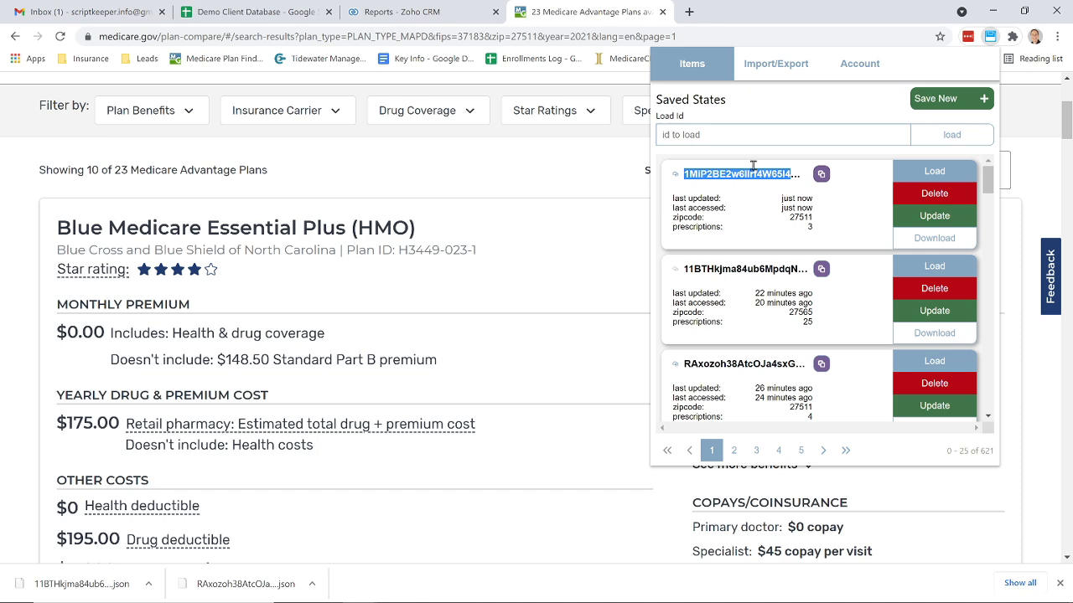
- Switch to the Demo Client Database sheet and enter the new client's name in row 4
{"action": "left_click", "coordinate": [263, 13]}
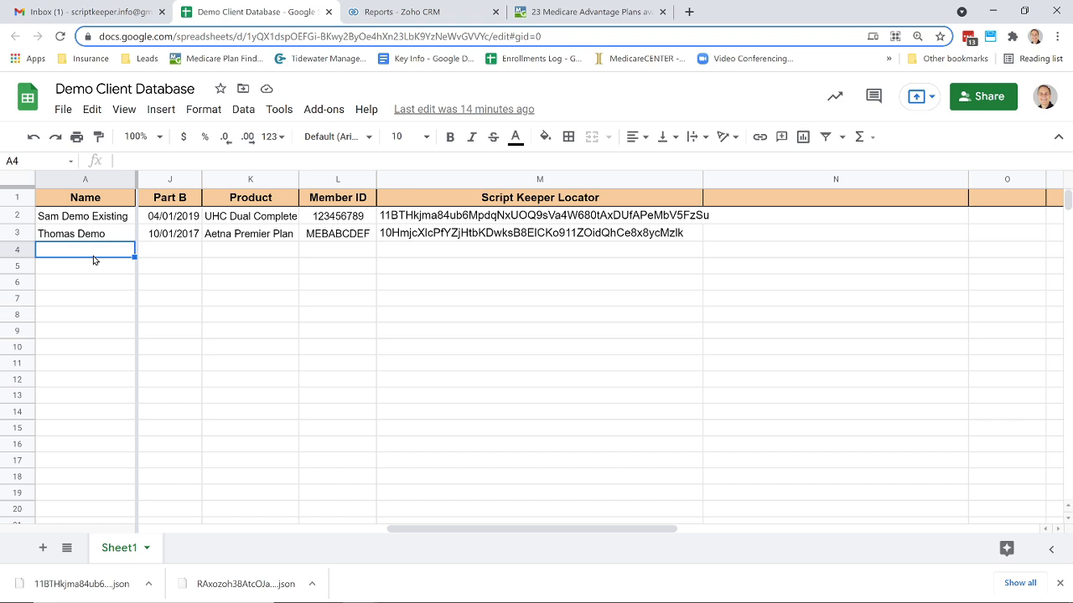
{"action": "type", "text": "Sam"}
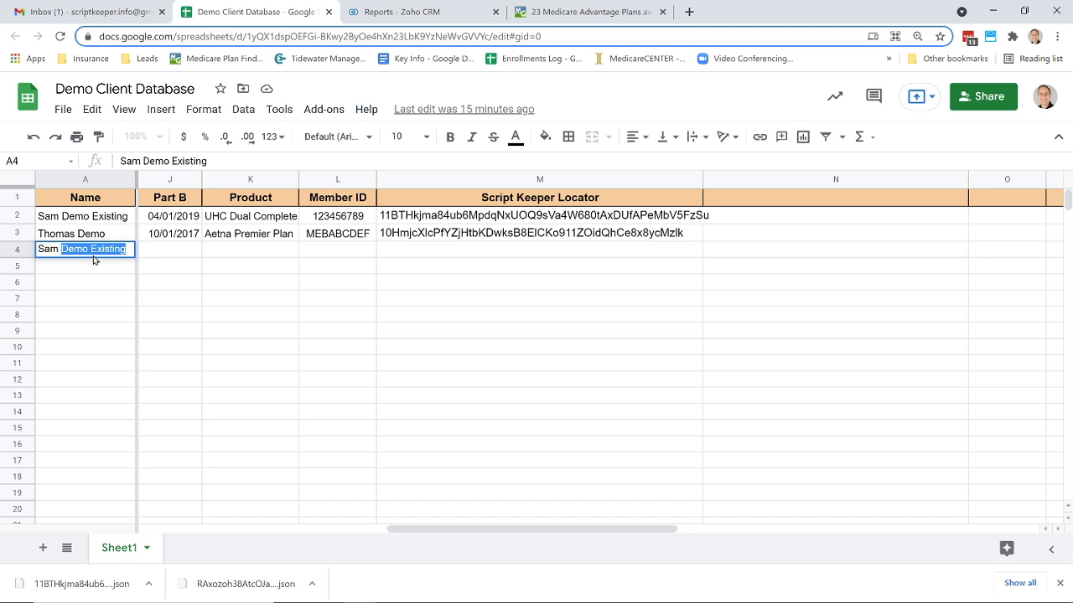
{"action": "type", "text": " E"}
{"action": "key", "text": "BackSpace"}
{"action": "type", "text": "New"}
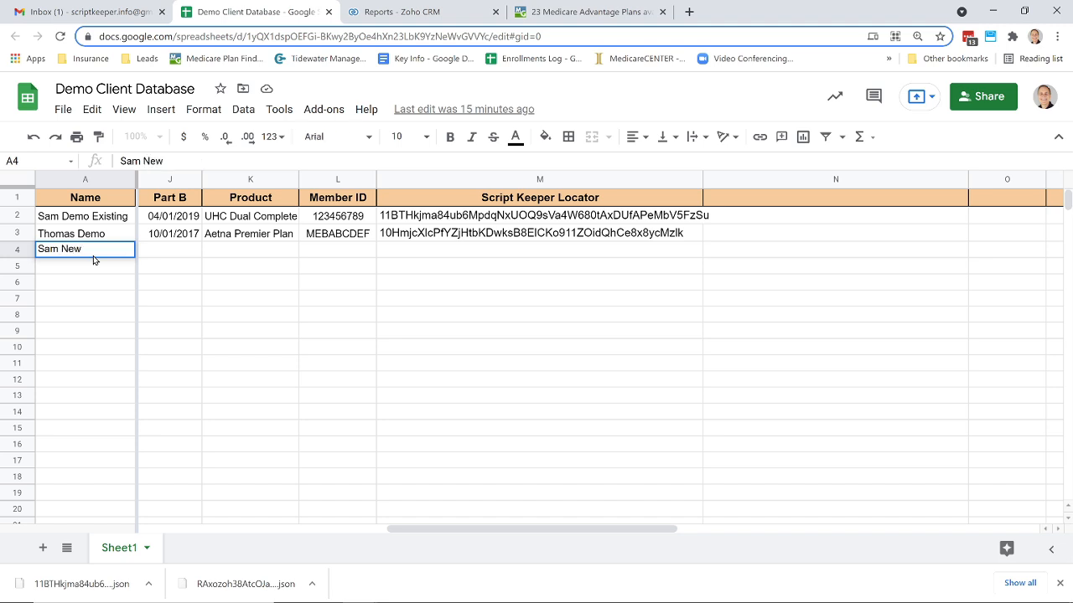
- Paste the copied locator into the new client's Script Keeper Locator cell
{"action": "left_click", "coordinate": [403, 256]}
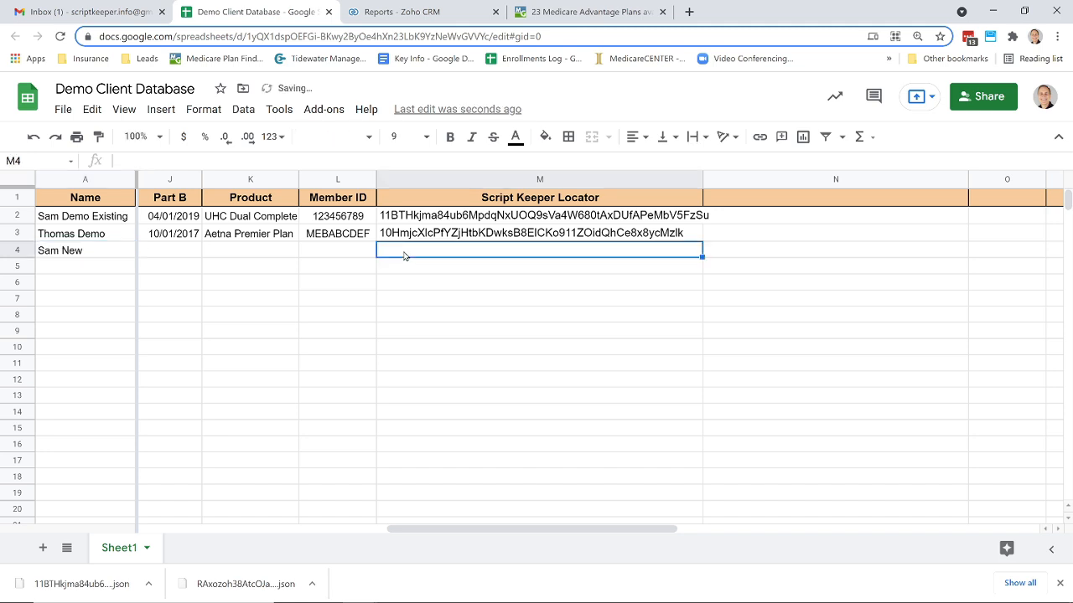
{"action": "key", "text": "ctrl+v"}
{"action": "left_click", "coordinate": [448, 300]}
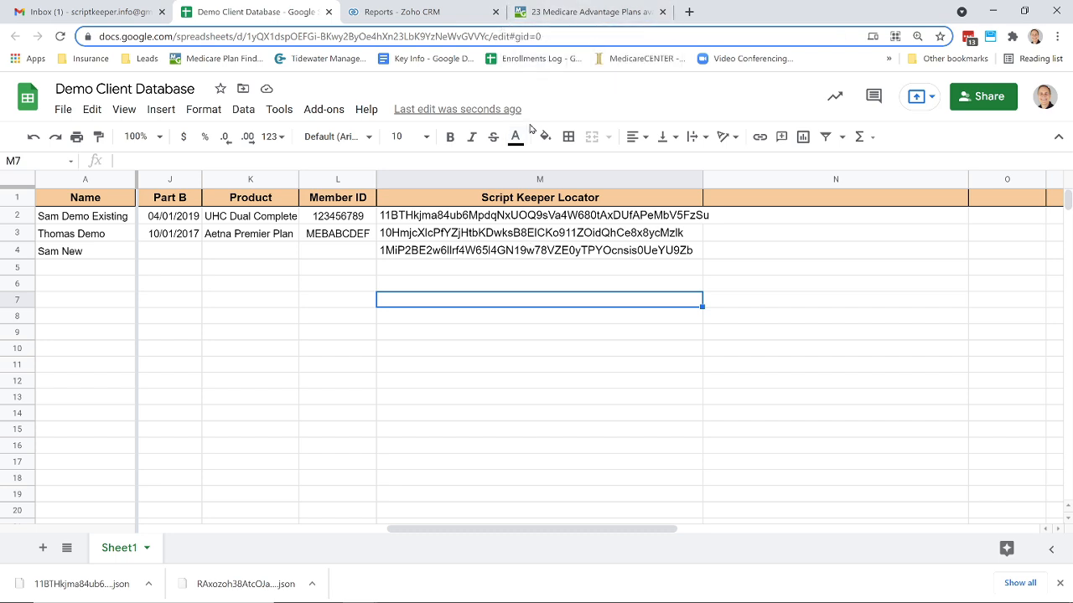
- Close the Medicare plan results tab and open a new blank tab
{"action": "left_click", "coordinate": [564, 13]}
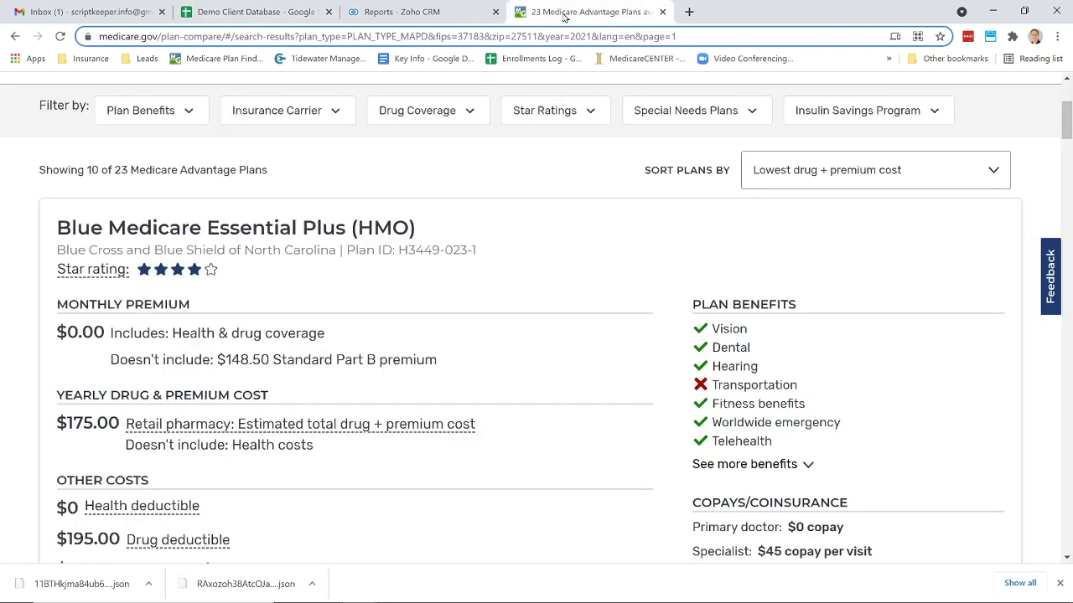
{"action": "left_click", "coordinate": [662, 12]}
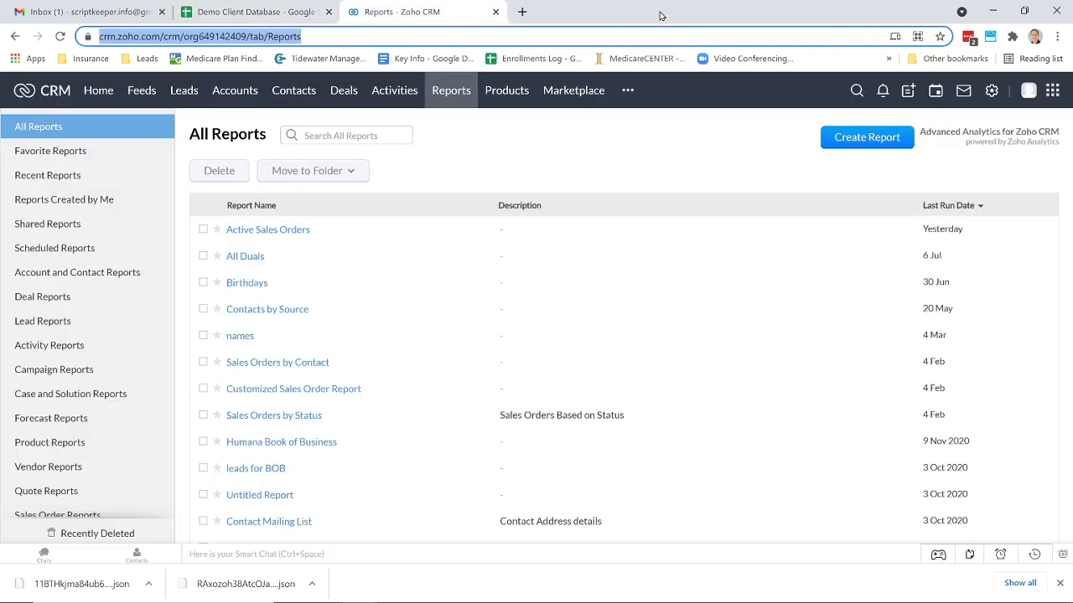
{"action": "left_click", "coordinate": [521, 13]}
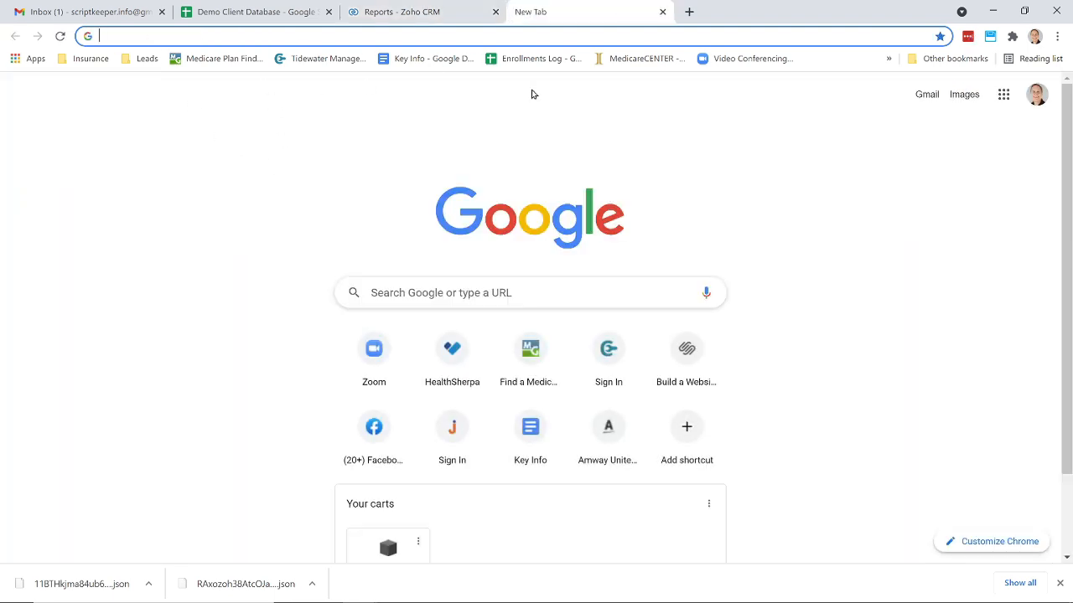
- Reload the saved plan search in Script Keeper by pasting its locator id
{"action": "left_click", "coordinate": [991, 37]}
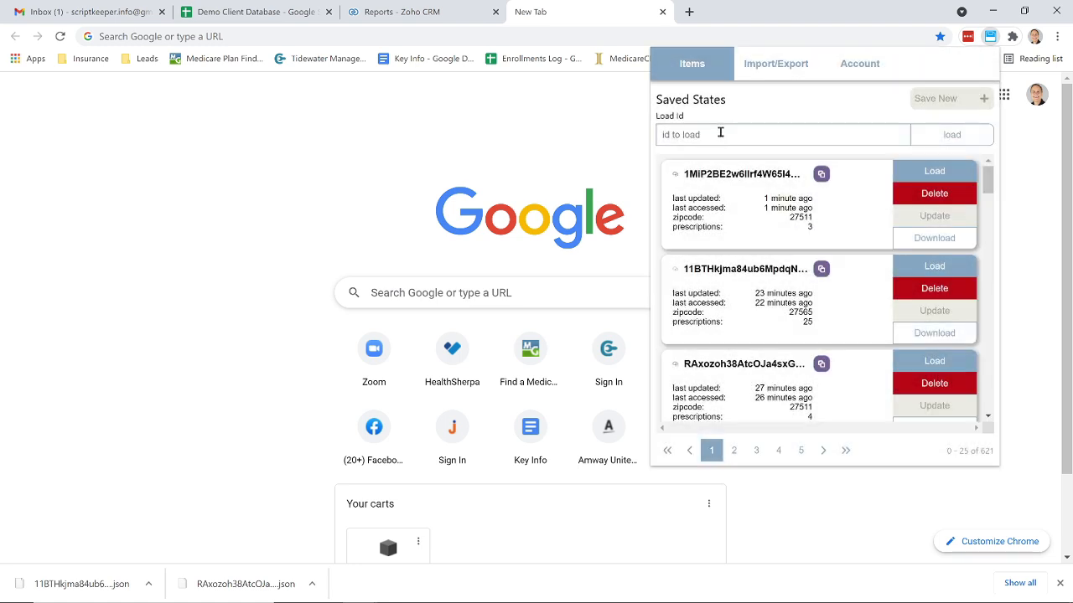
{"action": "key", "text": "ctrl+v"}
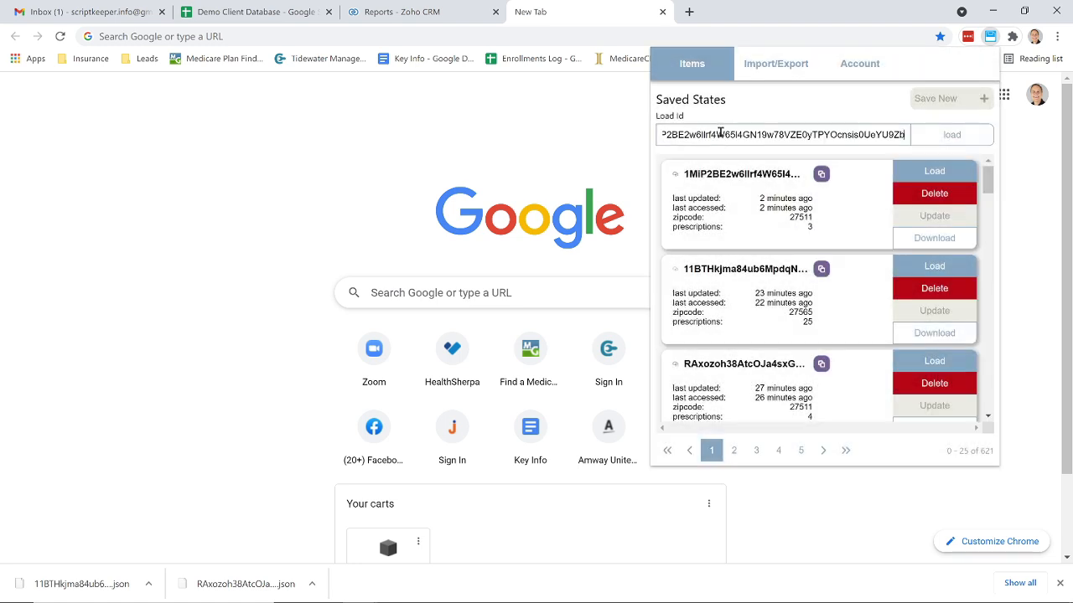
{"action": "left_click", "coordinate": [944, 137]}
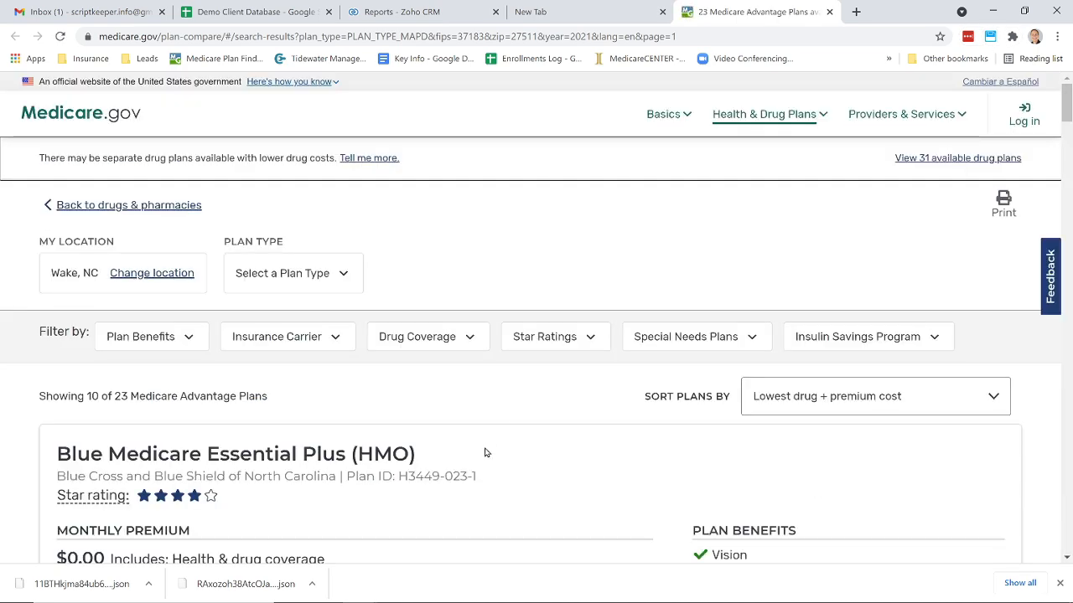
- Open the top plan's drugs and costs page and review the drug list and estimated costs
{"action": "scroll", "coordinate": [485, 452], "scroll_direction": "down", "scroll_amount": 2}
{"action": "scroll", "coordinate": [485, 453], "scroll_direction": "down", "scroll_amount": 2}
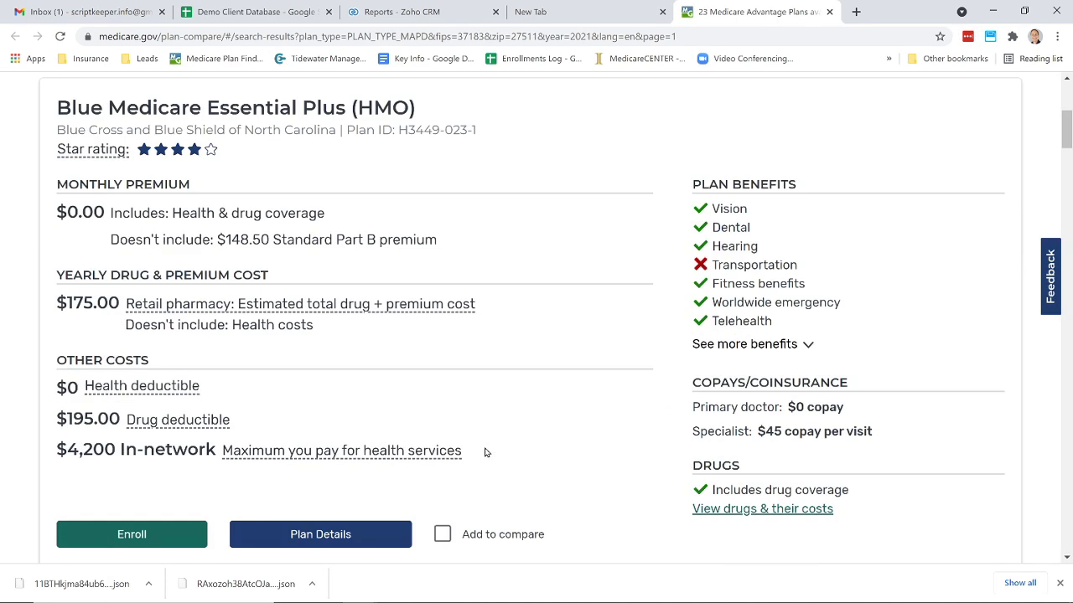
{"action": "left_click", "coordinate": [777, 509]}
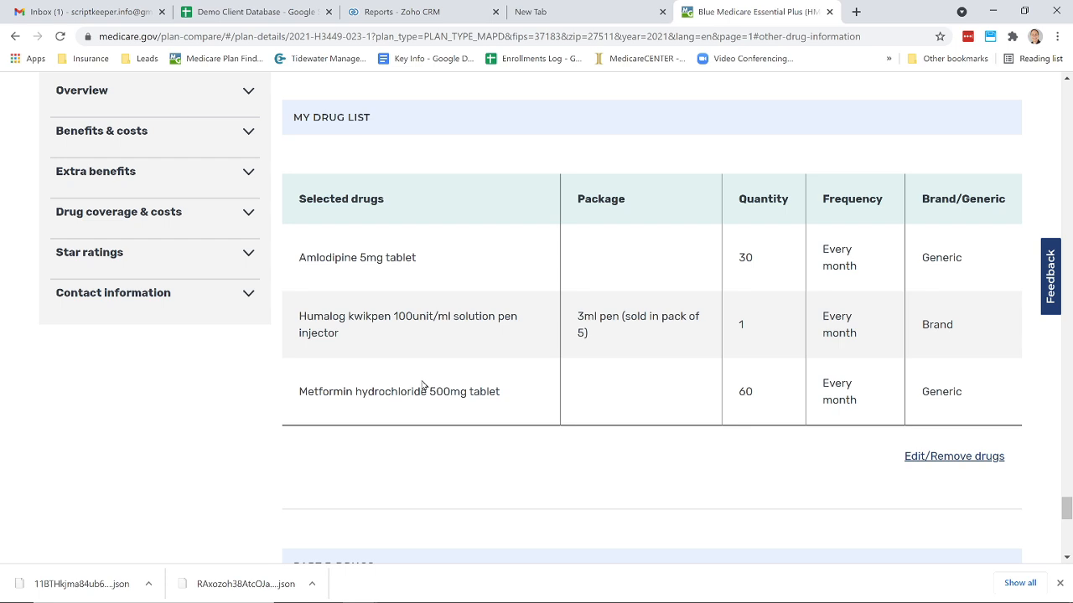
{"action": "scroll", "coordinate": [421, 386], "scroll_direction": "up", "scroll_amount": 9}
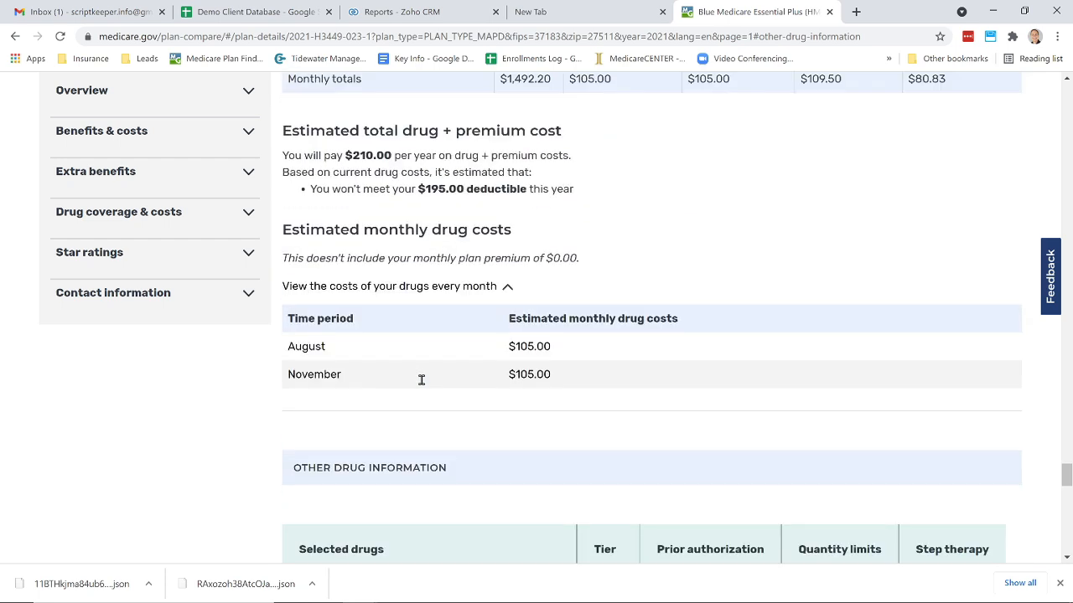
{"action": "scroll", "coordinate": [421, 379], "scroll_direction": "down", "scroll_amount": 3}
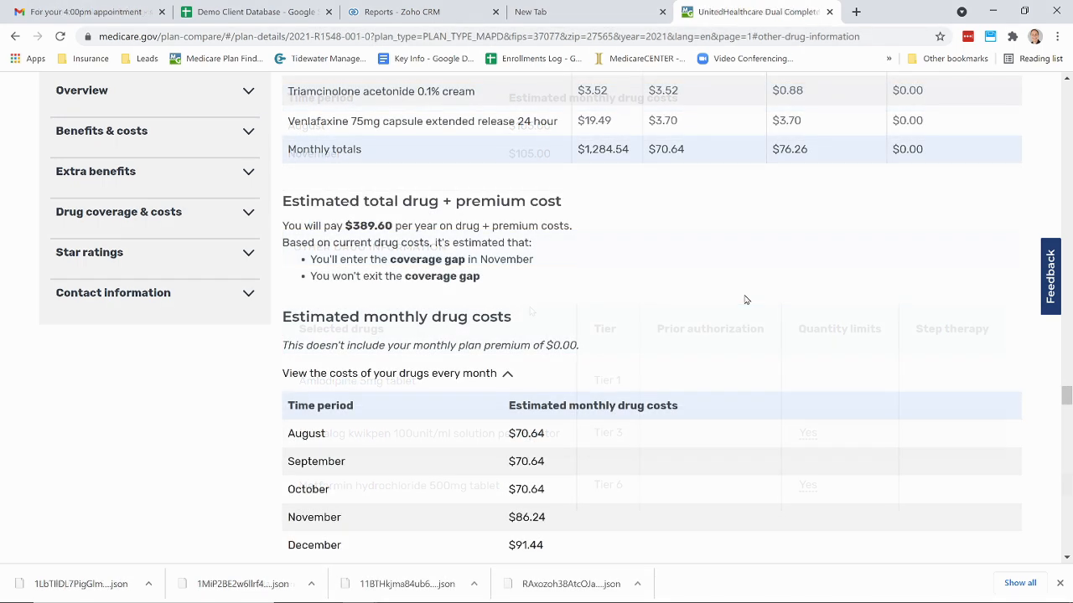
- Close the plan details tab and copy the first client's Script Keeper locator from the client database
{"action": "left_click", "coordinate": [827, 12]}
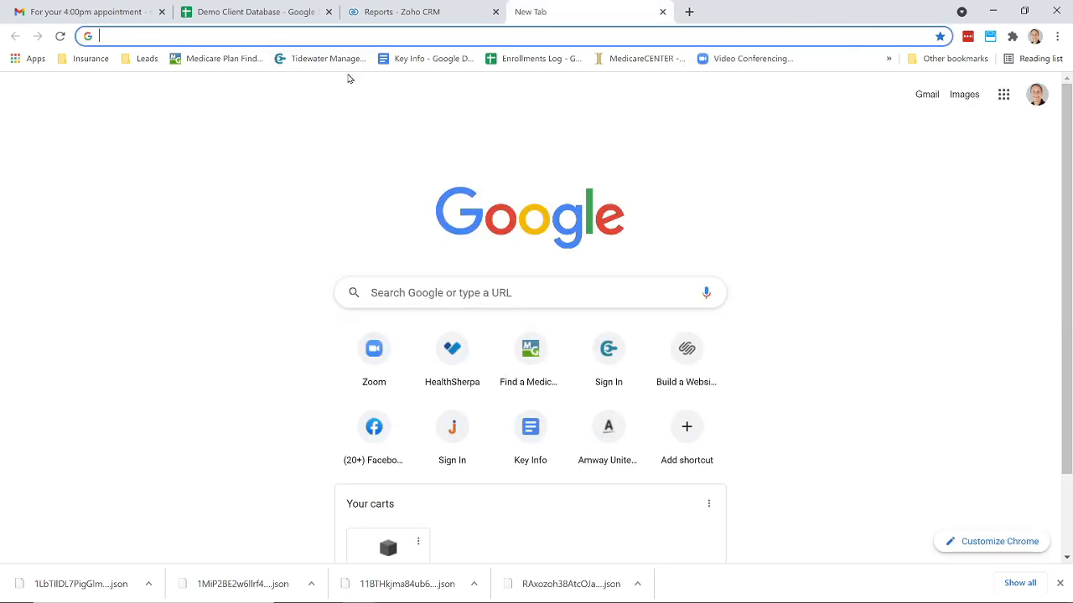
{"action": "left_click", "coordinate": [230, 17]}
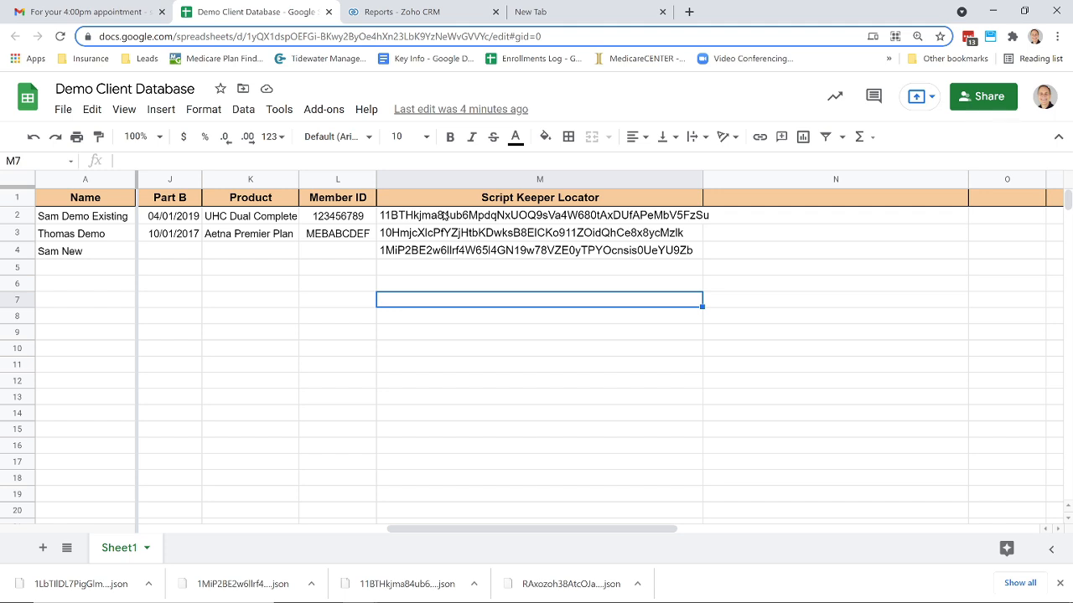
{"action": "left_click", "coordinate": [445, 216]}
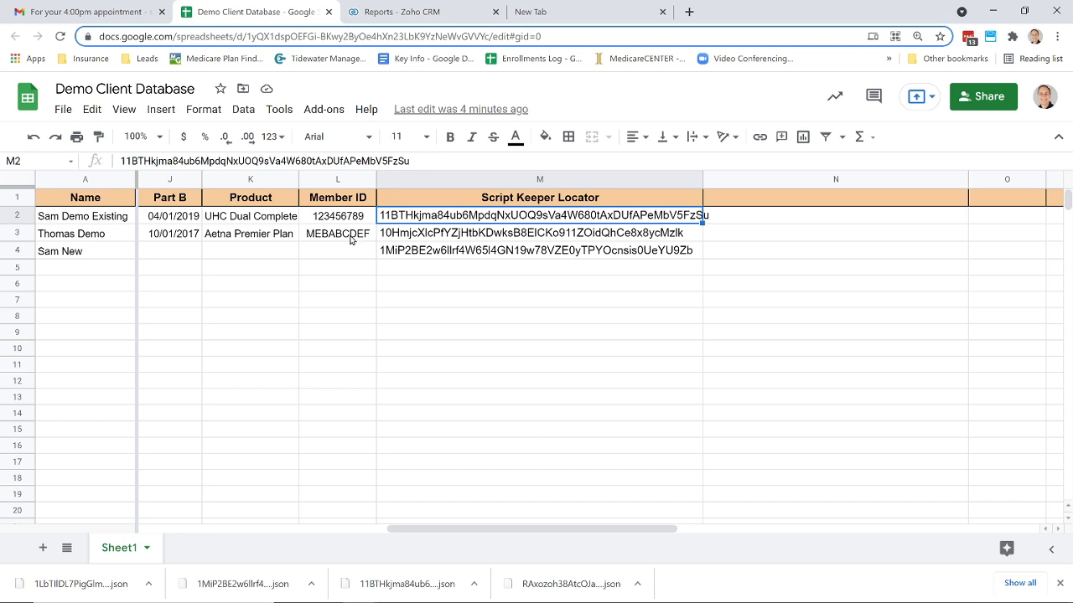
{"action": "double_click", "coordinate": [467, 218]}
{"action": "double_click", "coordinate": [466, 215]}
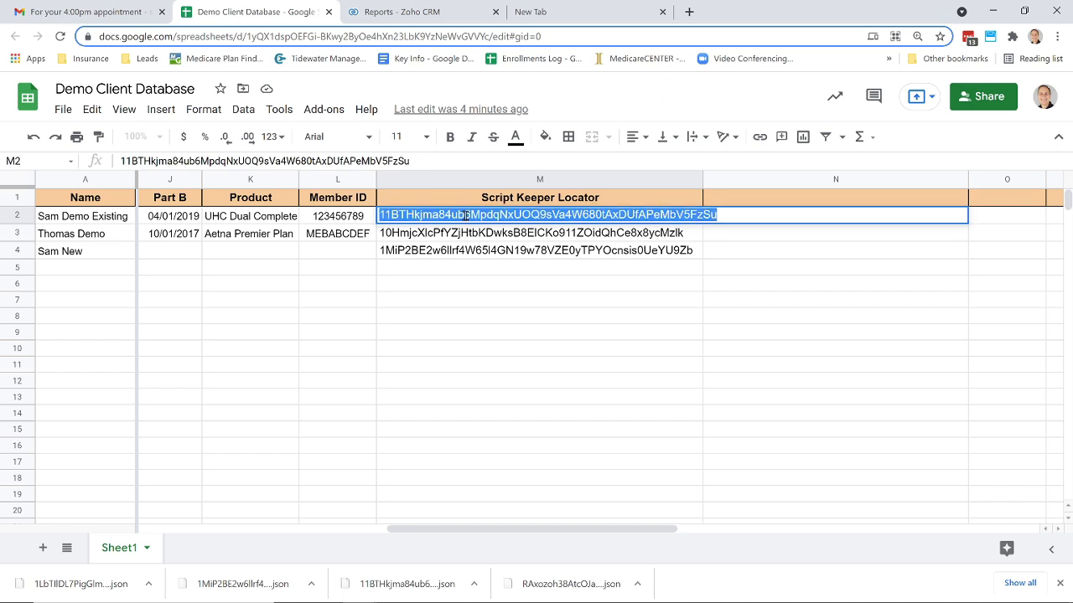
- Reload that client's saved plan search in Script Keeper by pasting the copied locator id
{"action": "left_click", "coordinate": [613, 9]}
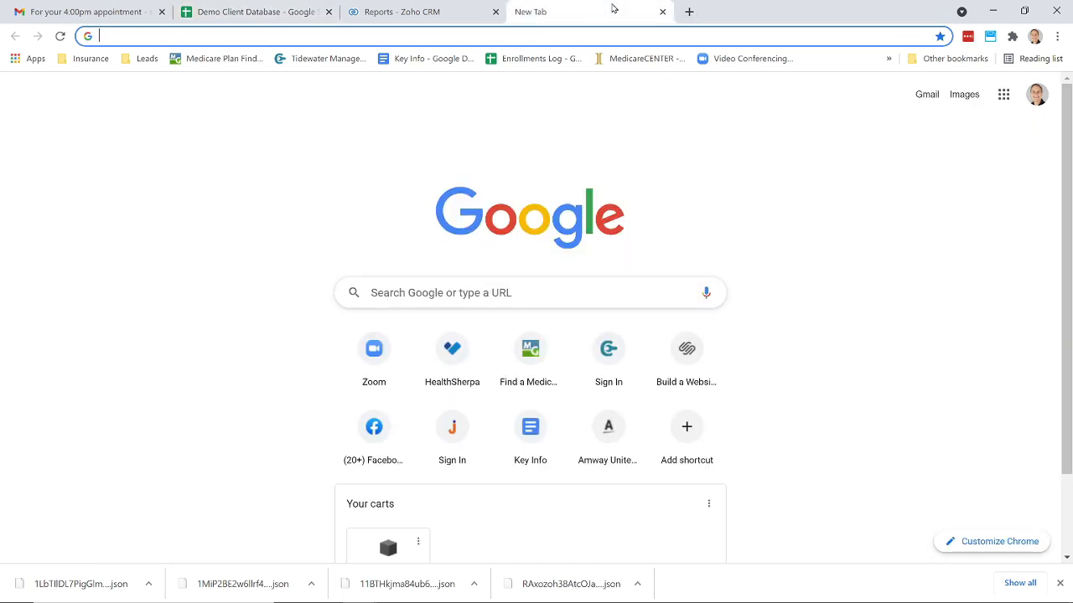
{"action": "left_click", "coordinate": [989, 35]}
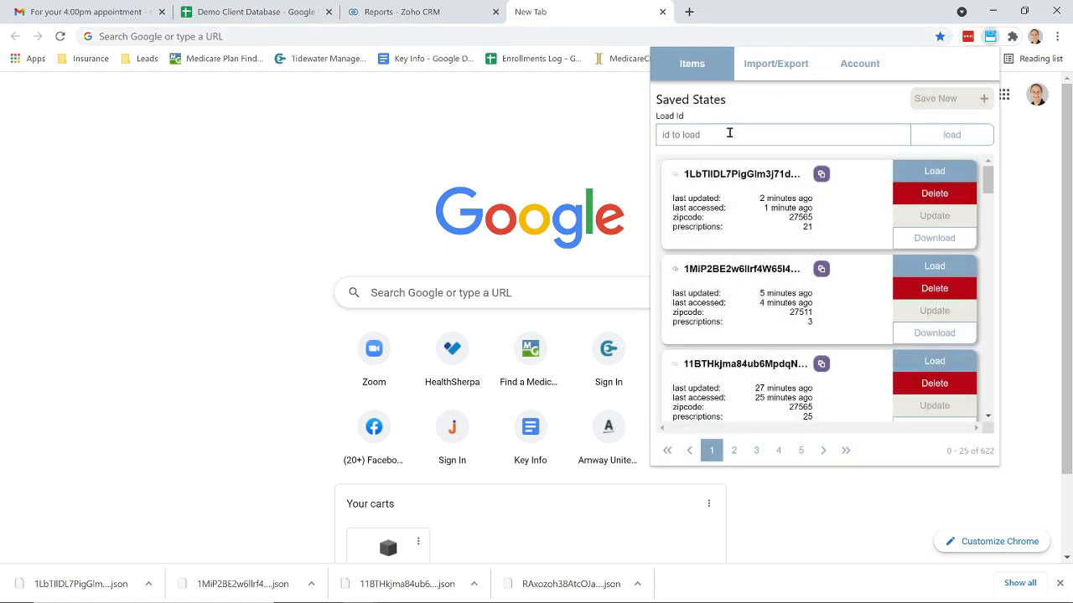
{"action": "key", "text": "ctrl+v"}
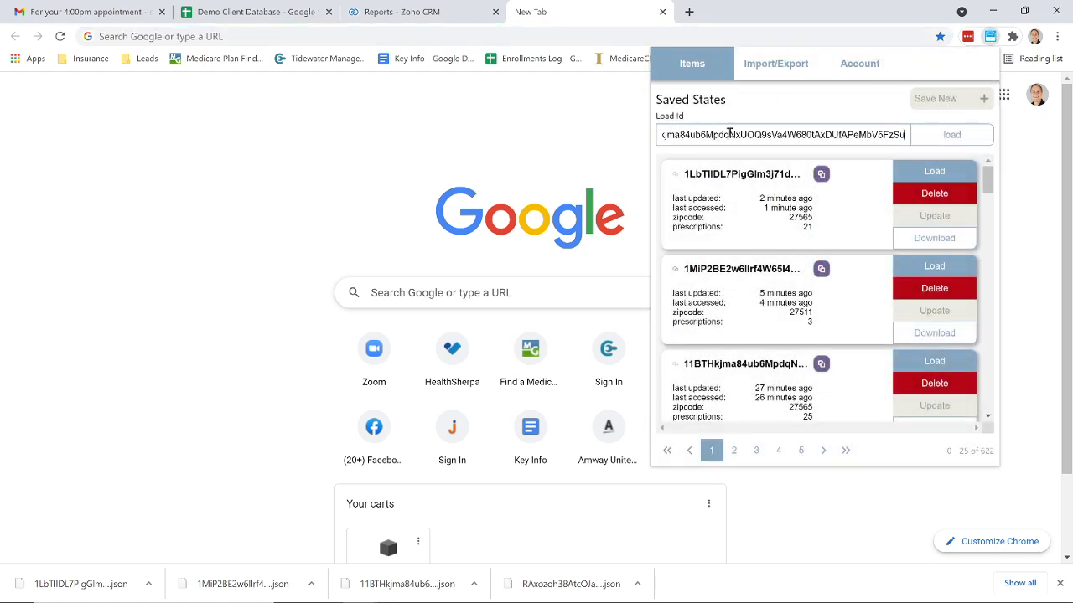
{"action": "left_click", "coordinate": [937, 139]}
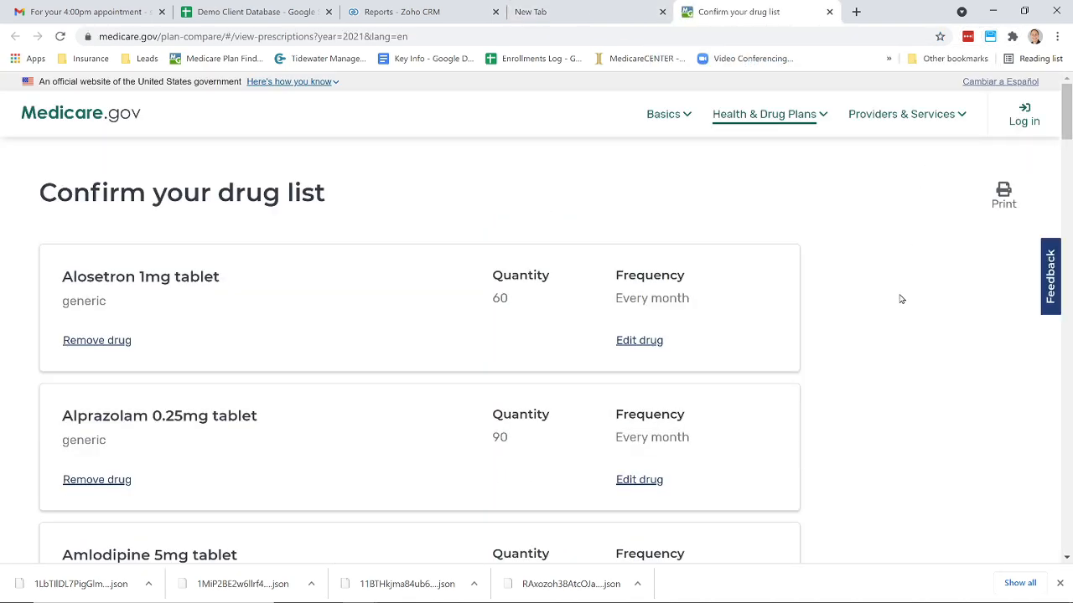
- Add Levemir 100unit/ml solution pen injector, 3ml pen pack, quantity 1 every month, to the drug list
{"action": "scroll", "coordinate": [899, 298], "scroll_direction": "down", "scroll_amount": 6}
{"action": "scroll", "coordinate": [901, 300], "scroll_direction": "down", "scroll_amount": 12}
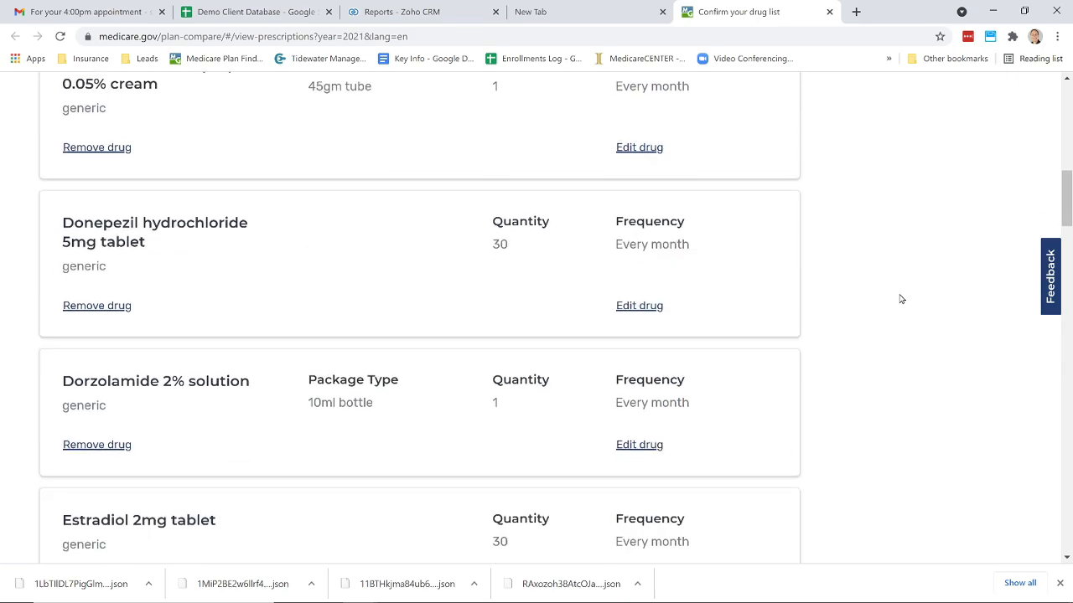
{"action": "scroll", "coordinate": [901, 300], "scroll_direction": "down", "scroll_amount": 10}
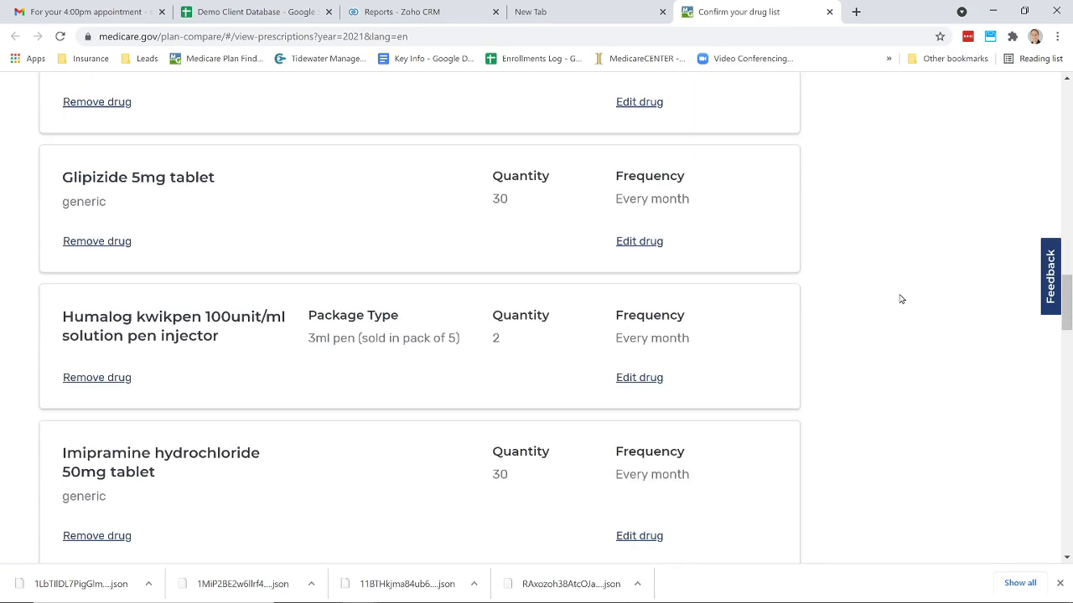
{"action": "scroll", "coordinate": [901, 299], "scroll_direction": "down", "scroll_amount": 15}
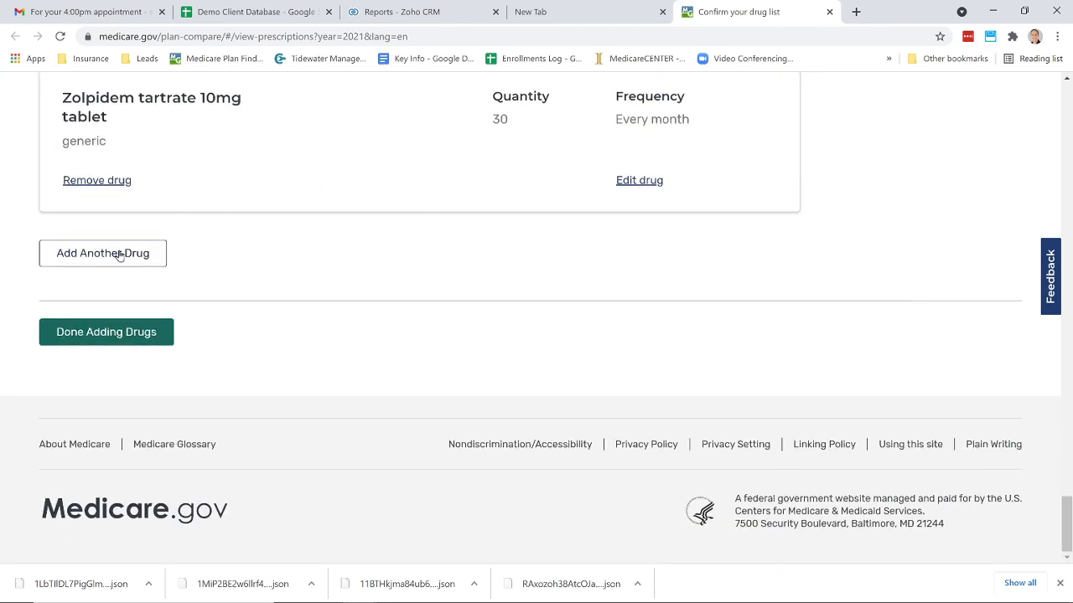
{"action": "scroll", "coordinate": [282, 182], "scroll_direction": "up", "scroll_amount": 3}
{"action": "scroll", "coordinate": [282, 182], "scroll_direction": "down", "scroll_amount": 2}
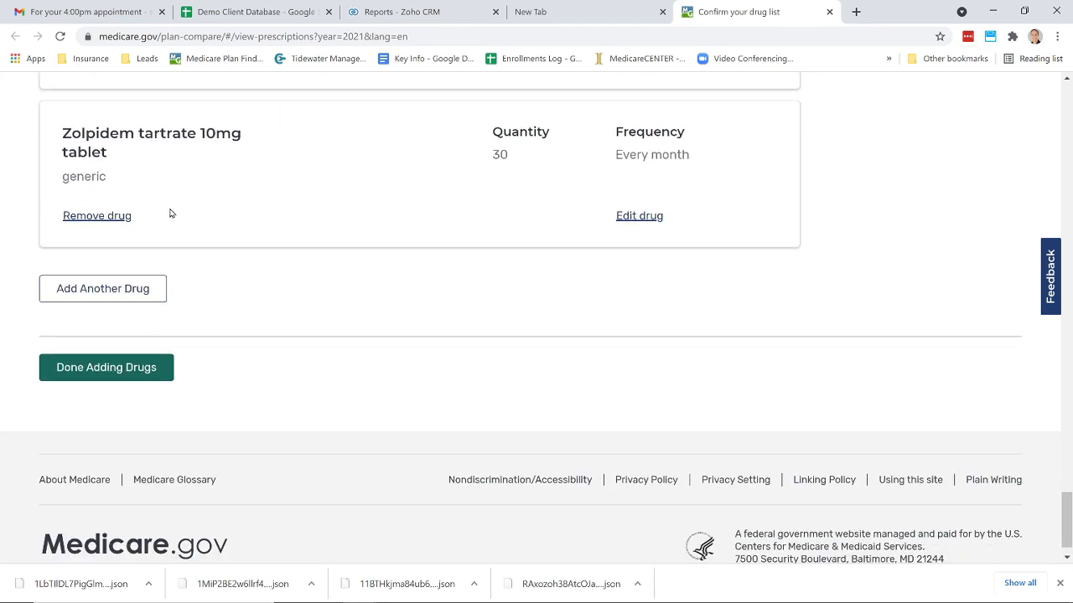
{"action": "left_click", "coordinate": [94, 288]}
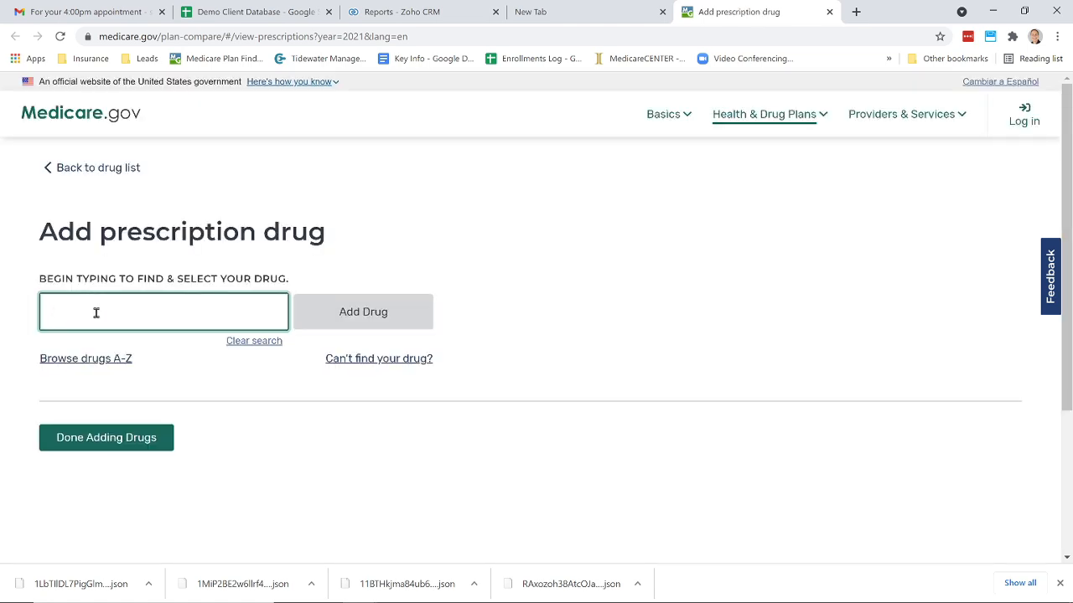
{"action": "type", "text": "lev"}
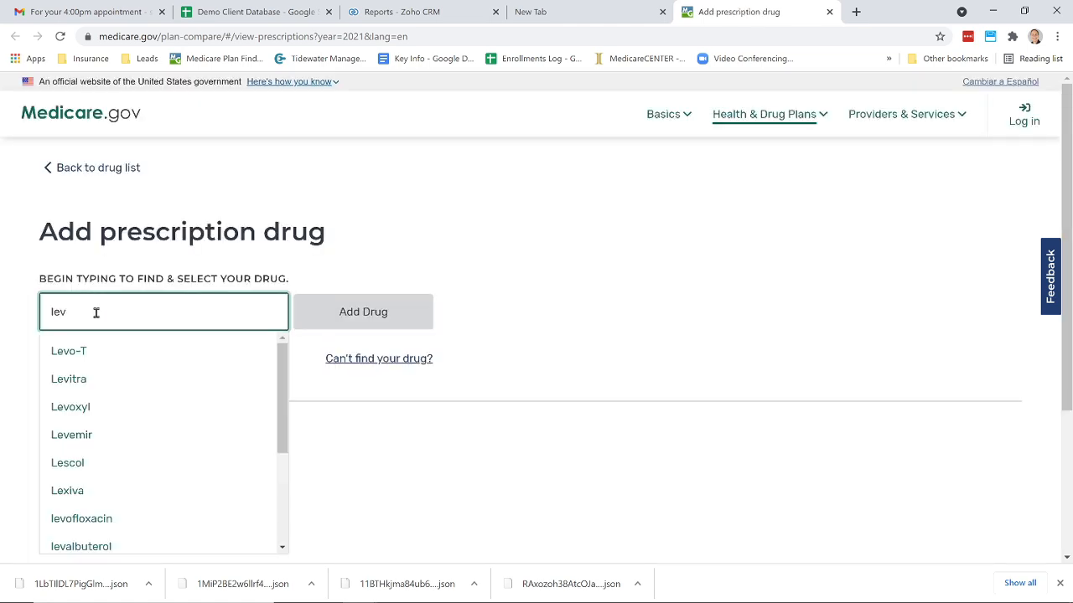
{"action": "type", "text": "i"}
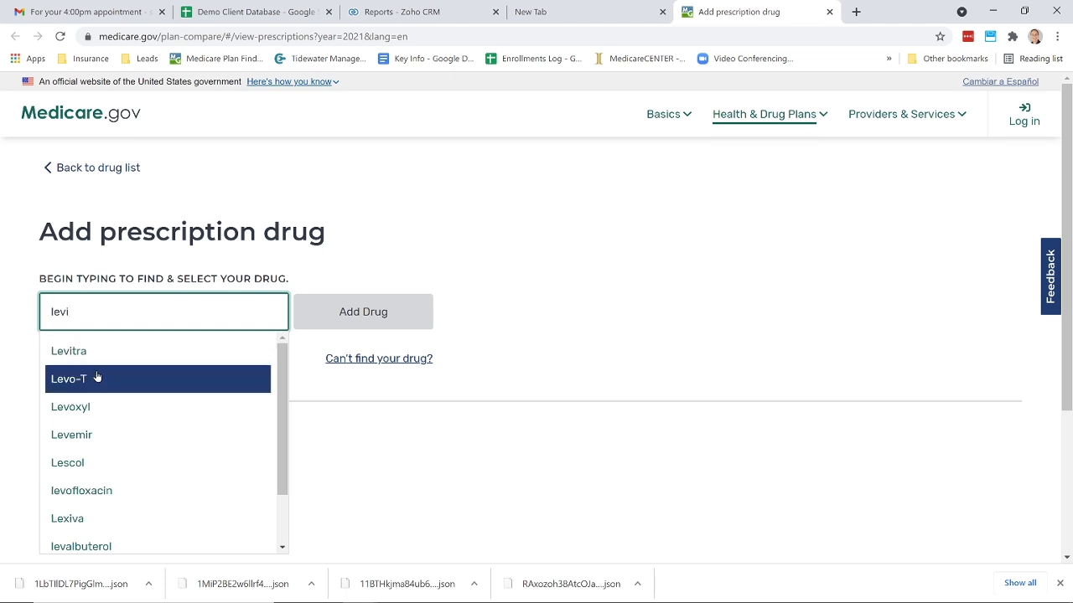
{"action": "left_click", "coordinate": [92, 434]}
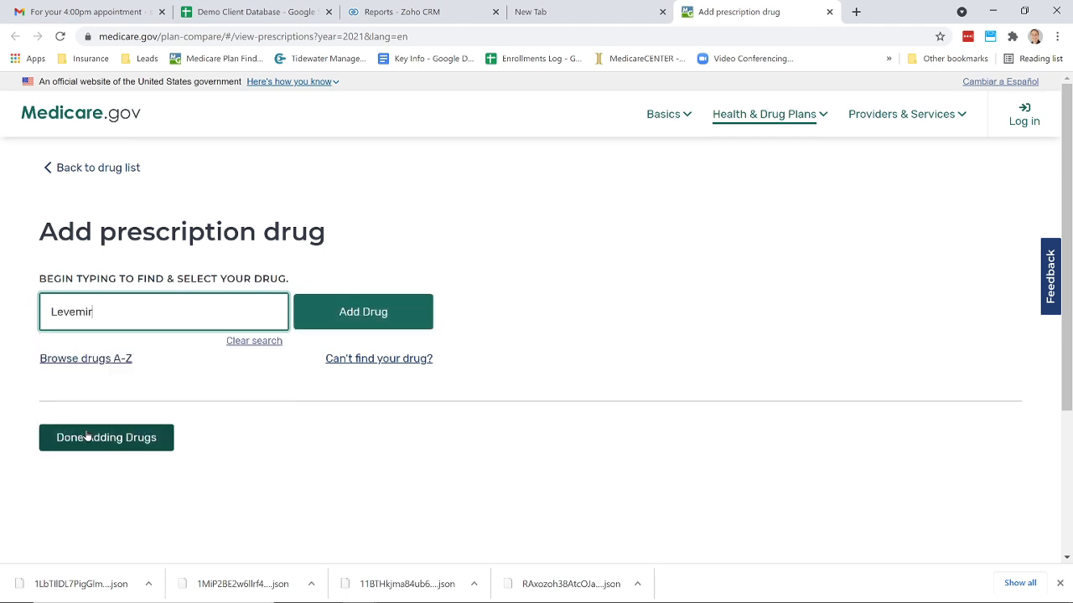
{"action": "left_click", "coordinate": [358, 313]}
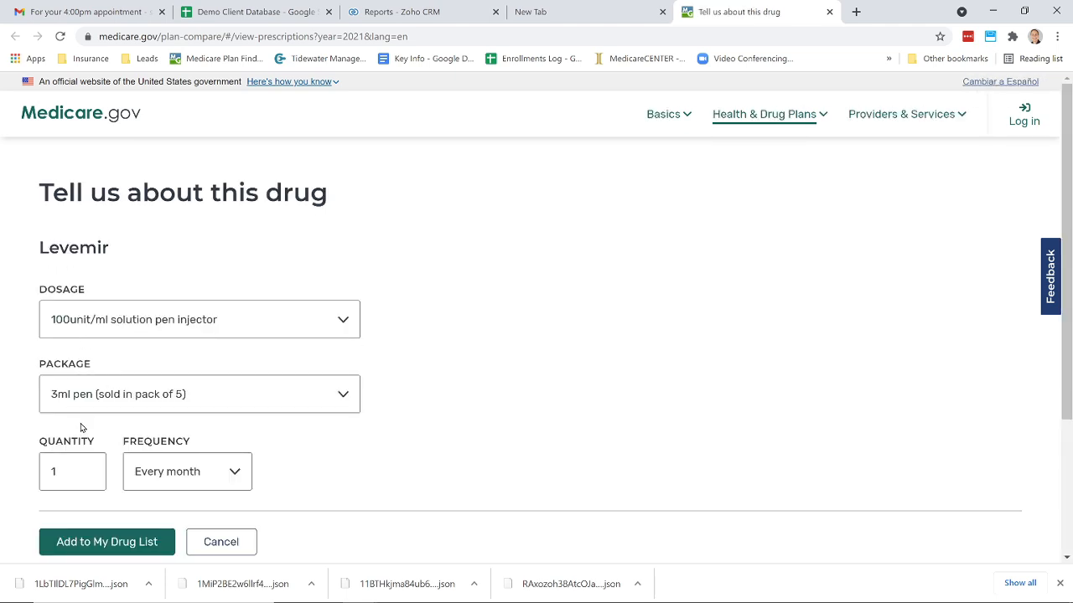
{"action": "left_click", "coordinate": [103, 542]}
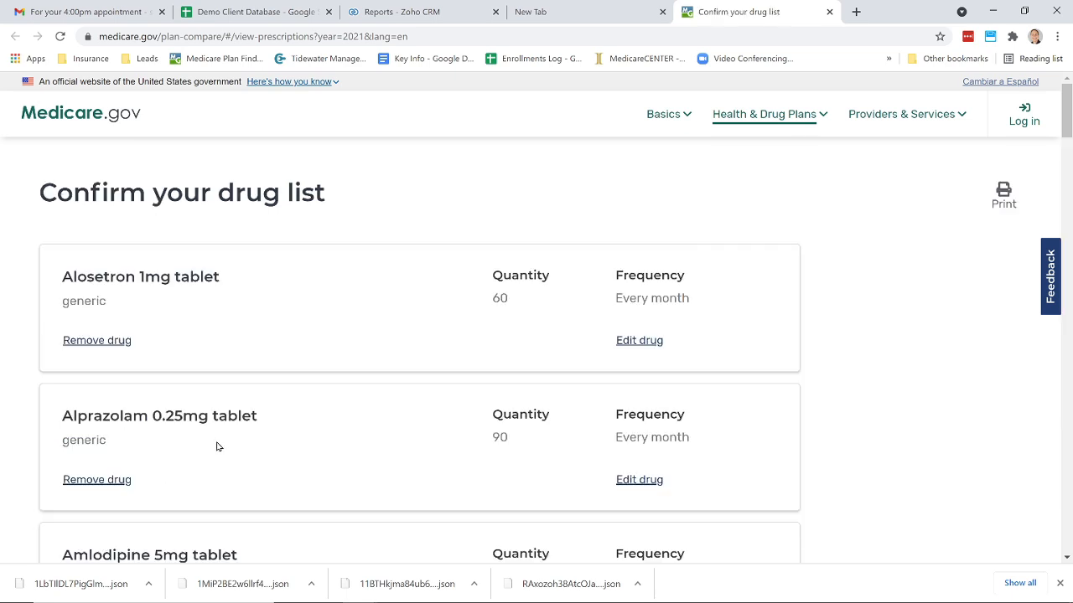
- Remove the Amlodipine 5mg tablet from the drug list and finish adding drugs
{"action": "scroll", "coordinate": [216, 447], "scroll_direction": "down", "scroll_amount": 2}
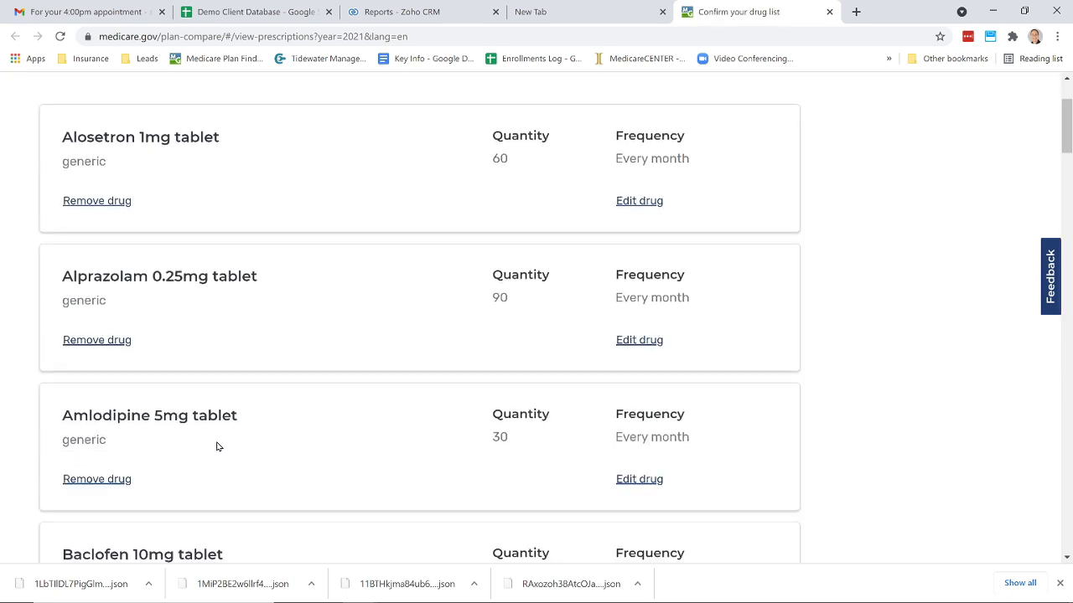
{"action": "left_click", "coordinate": [90, 483]}
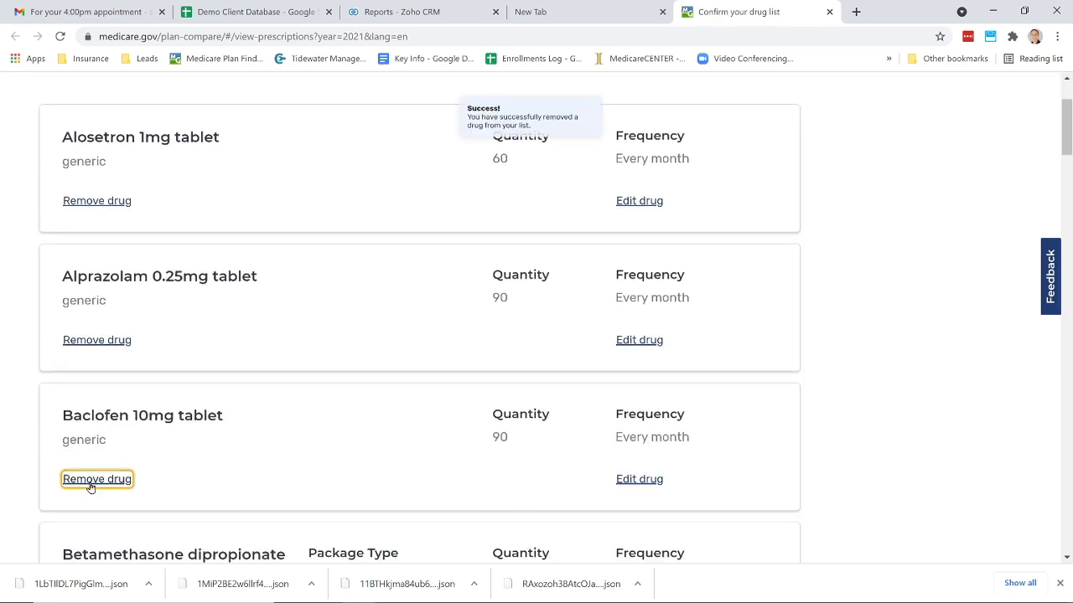
{"action": "scroll", "coordinate": [858, 311], "scroll_direction": "down", "scroll_amount": 3}
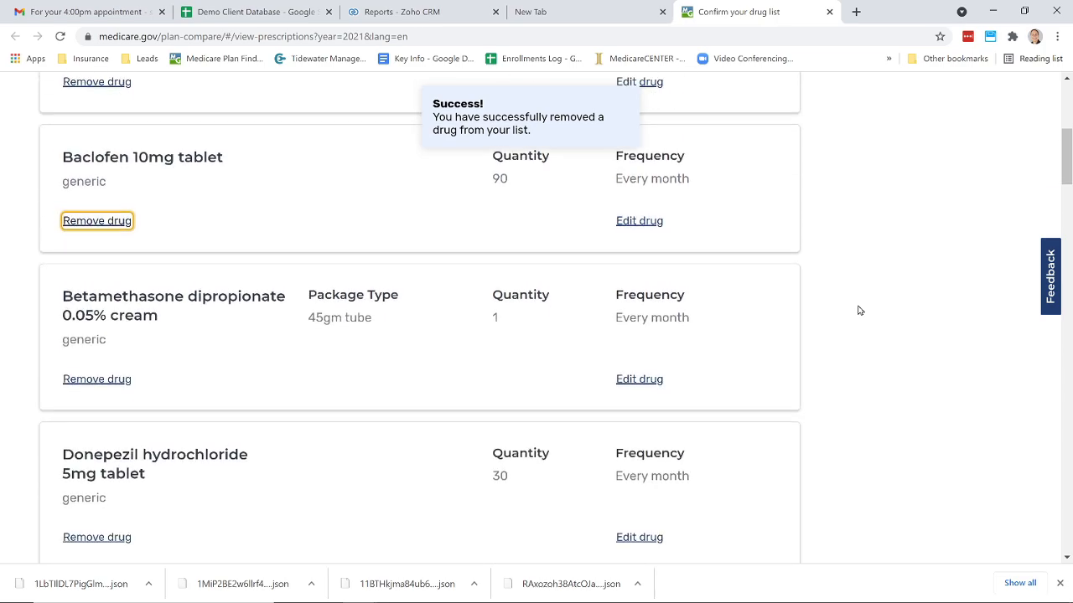
{"action": "scroll", "coordinate": [858, 311], "scroll_direction": "down", "scroll_amount": 20}
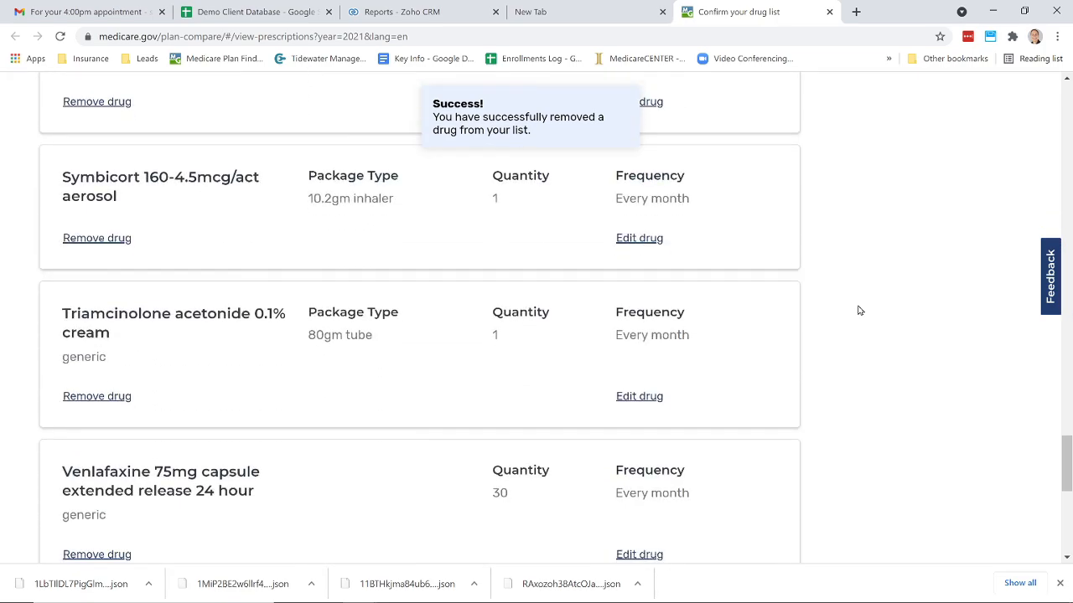
{"action": "scroll", "coordinate": [859, 311], "scroll_direction": "down", "scroll_amount": 5}
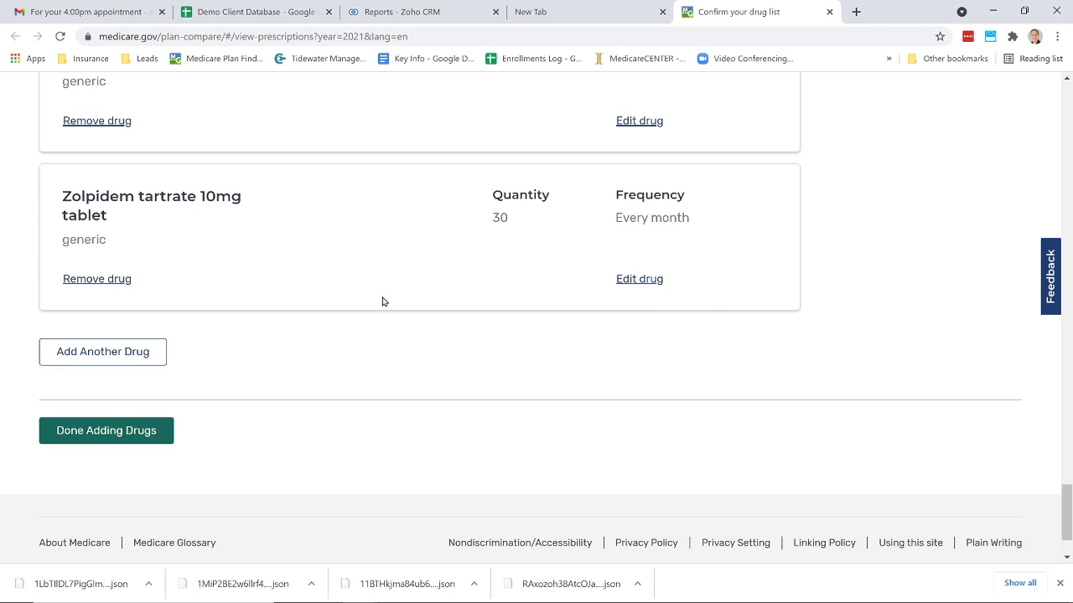
{"action": "left_click", "coordinate": [151, 430]}
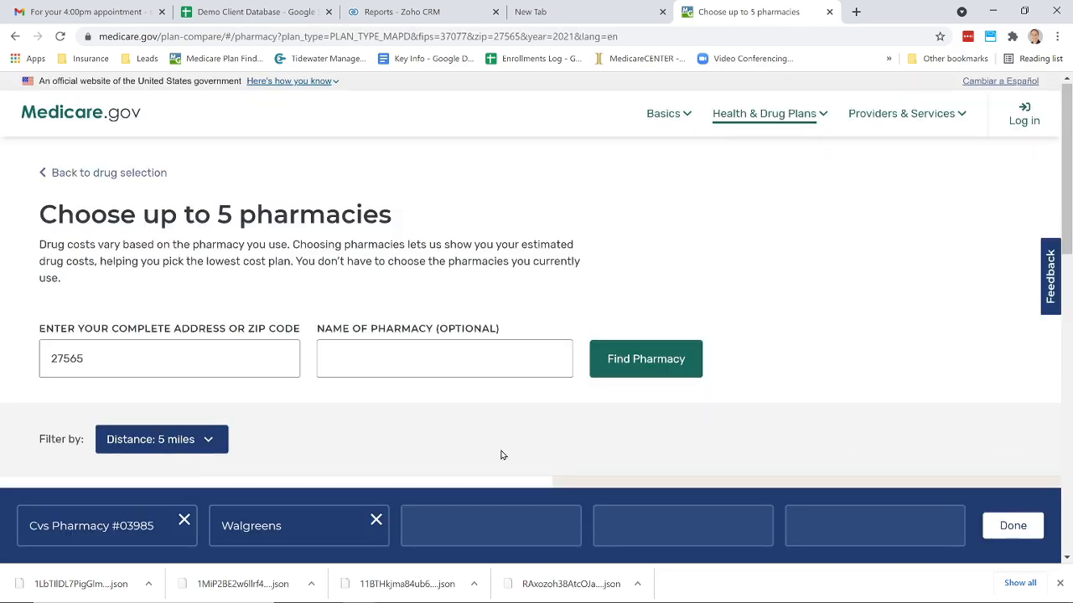
- Keep the selected pharmacies and review the updated Medicare Advantage plan results
{"action": "left_click", "coordinate": [1025, 523]}
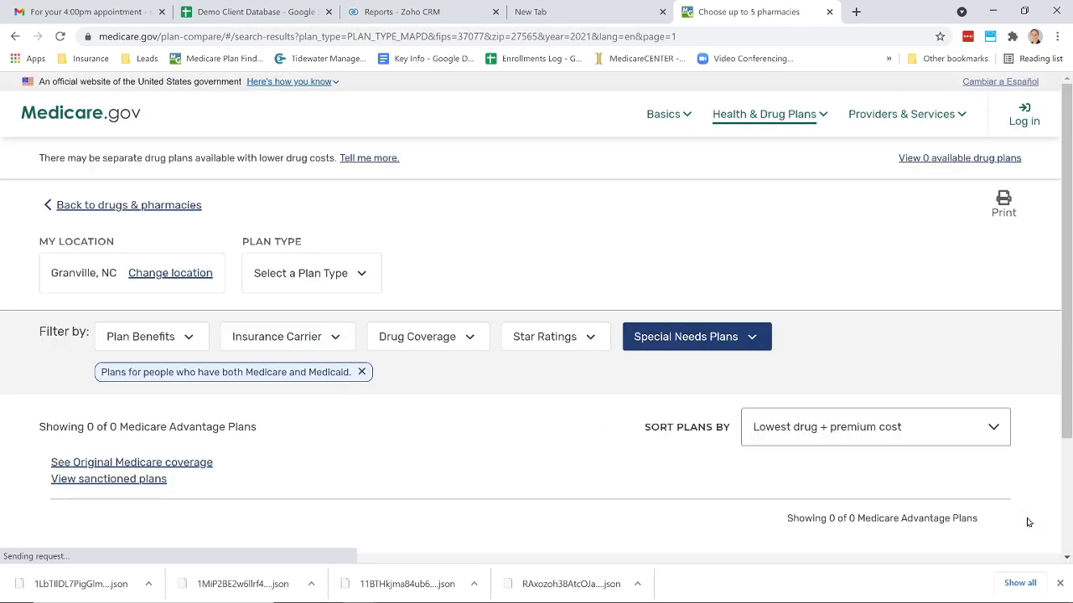
{"action": "scroll", "coordinate": [869, 480], "scroll_direction": "down", "scroll_amount": 4}
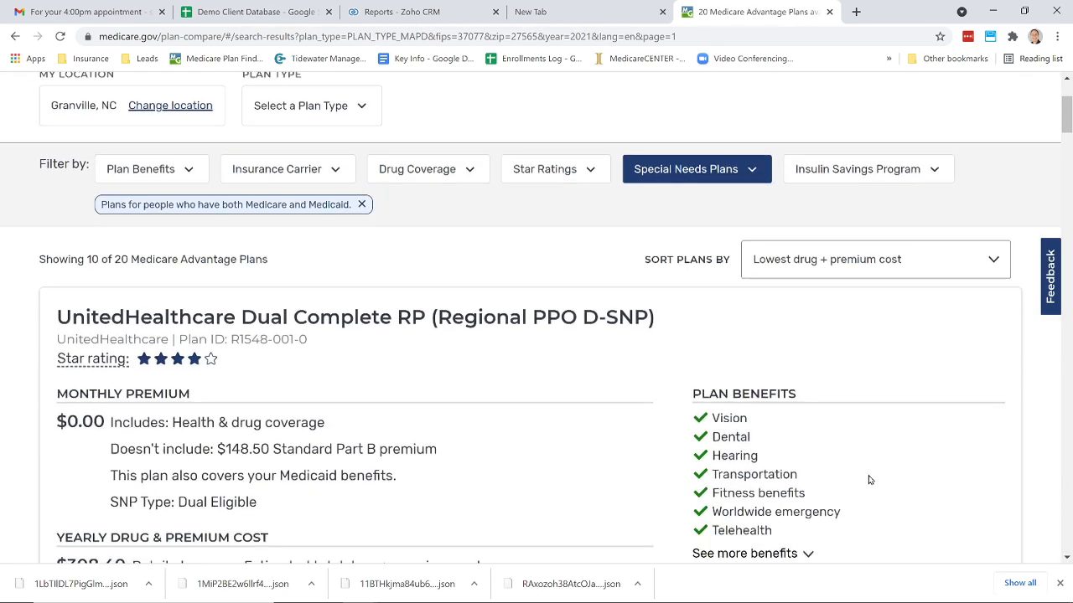
{"action": "scroll", "coordinate": [869, 479], "scroll_direction": "down", "scroll_amount": 7}
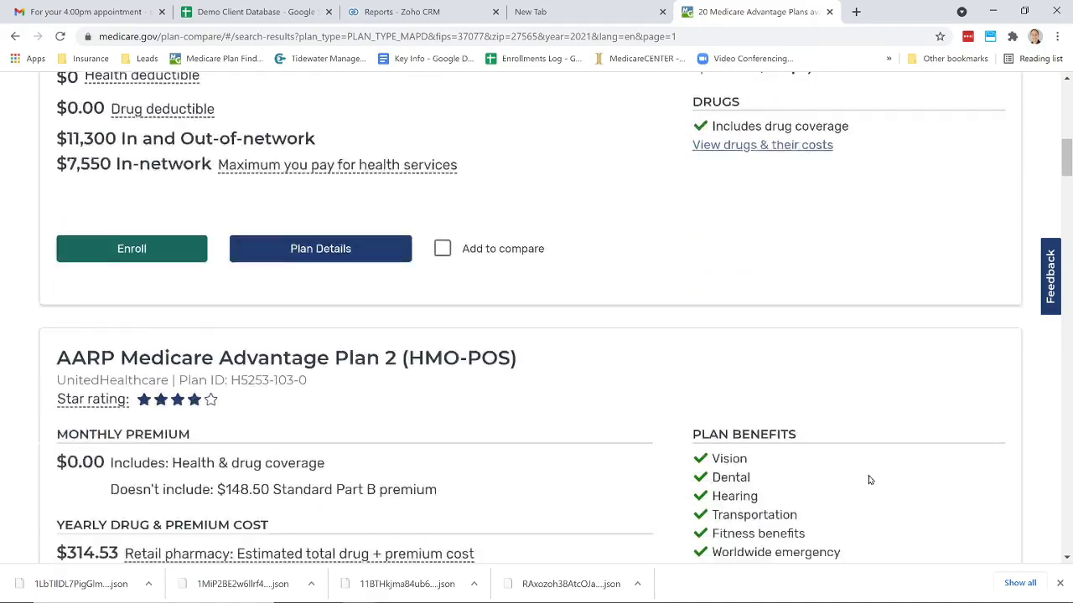
{"action": "scroll", "coordinate": [869, 479], "scroll_direction": "up", "scroll_amount": 8}
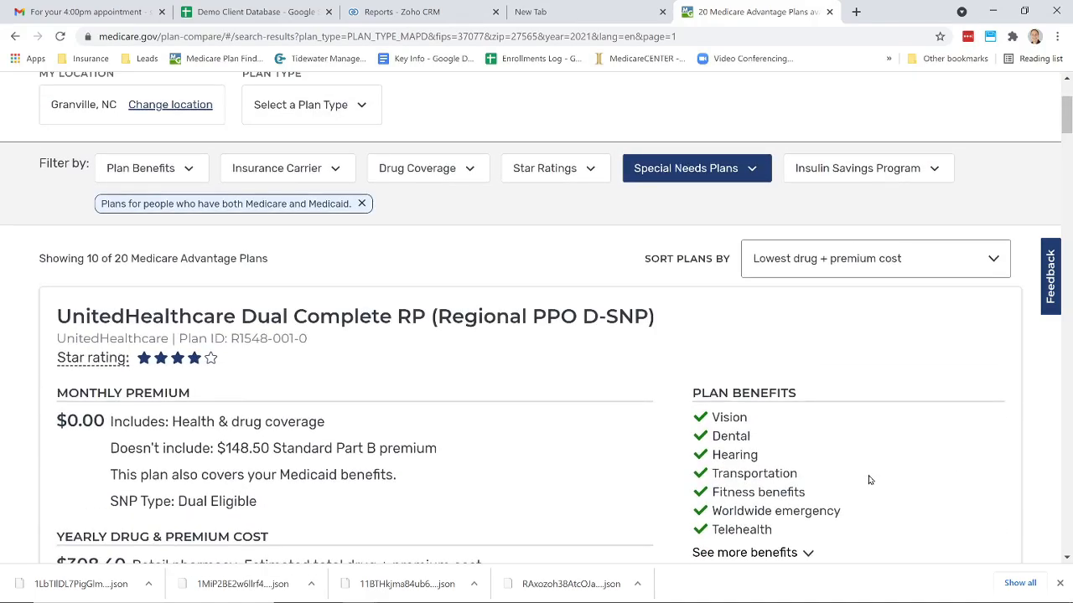
{"action": "scroll", "coordinate": [869, 479], "scroll_direction": "up", "scroll_amount": 2}
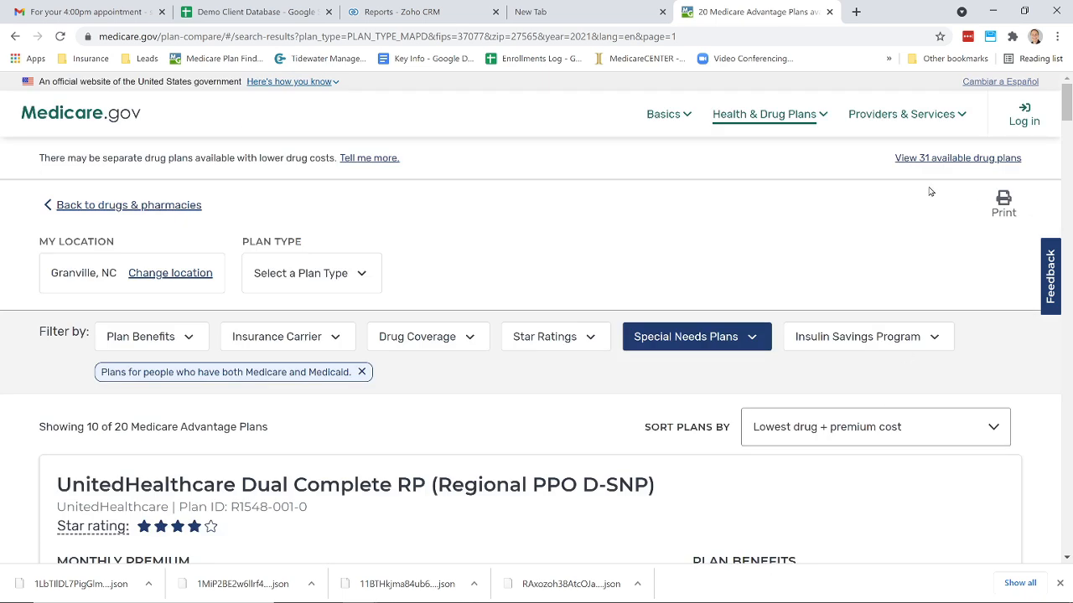
- Switch to the available stand-alone prescription drug plans and review the top result
{"action": "left_click", "coordinate": [962, 162]}
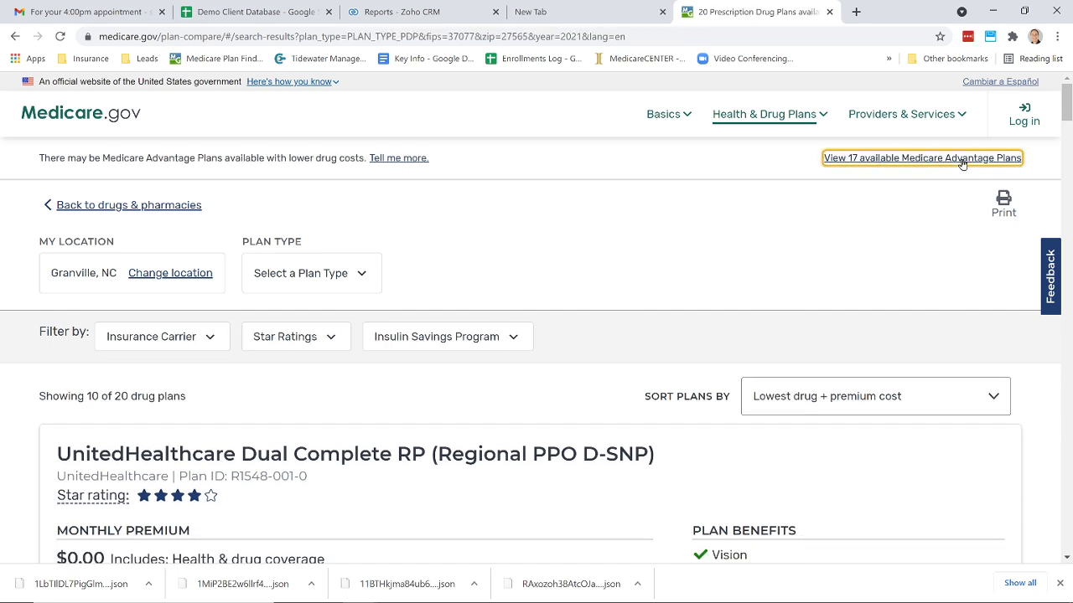
{"action": "scroll", "coordinate": [419, 457], "scroll_direction": "down", "scroll_amount": 1}
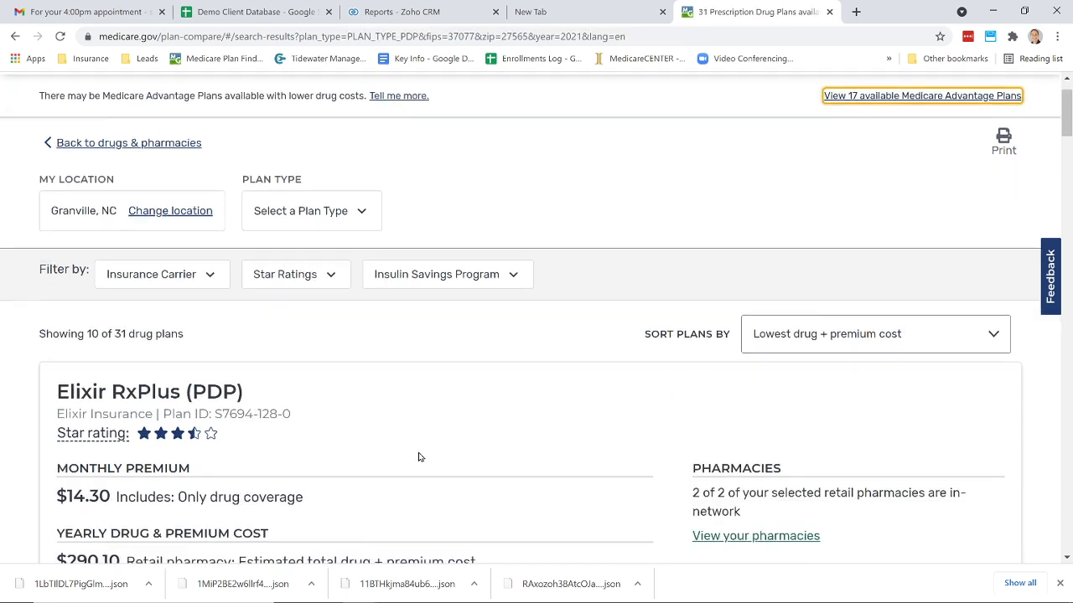
{"action": "scroll", "coordinate": [420, 457], "scroll_direction": "down", "scroll_amount": 2}
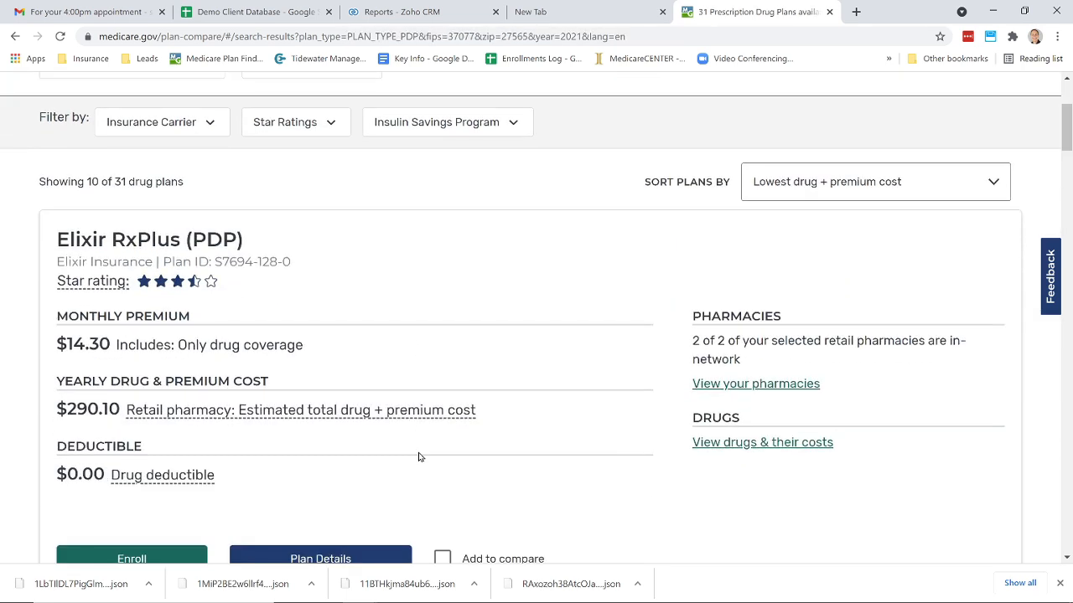